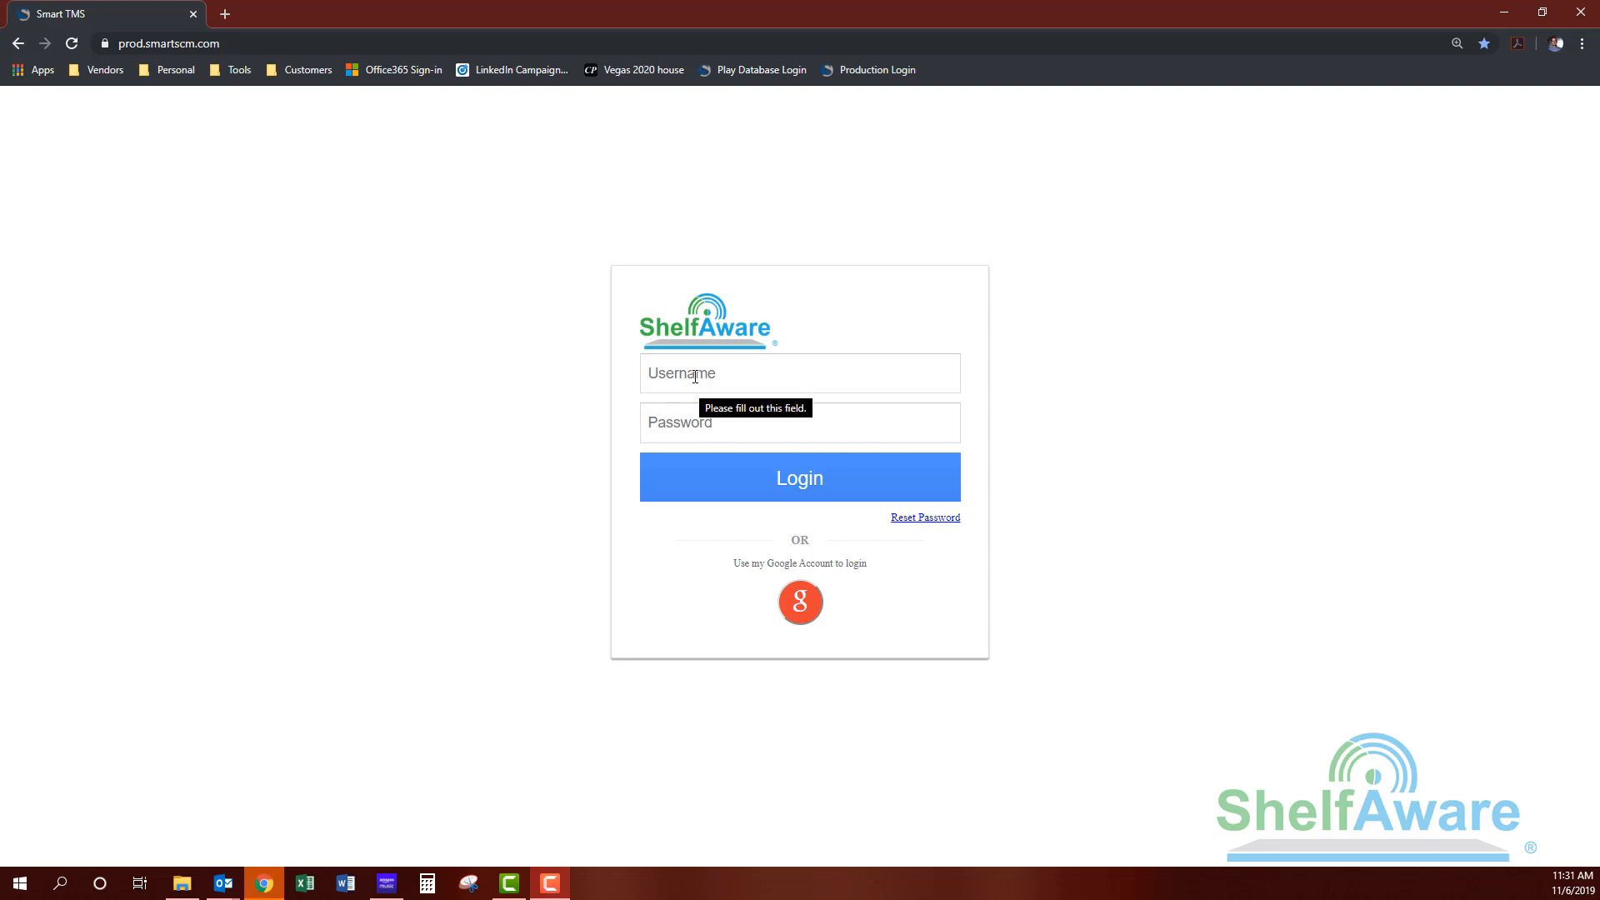
Step: Log in with the administrator's e-mail and password, correcting stray characters, to reach Customer Item
click(775, 374)
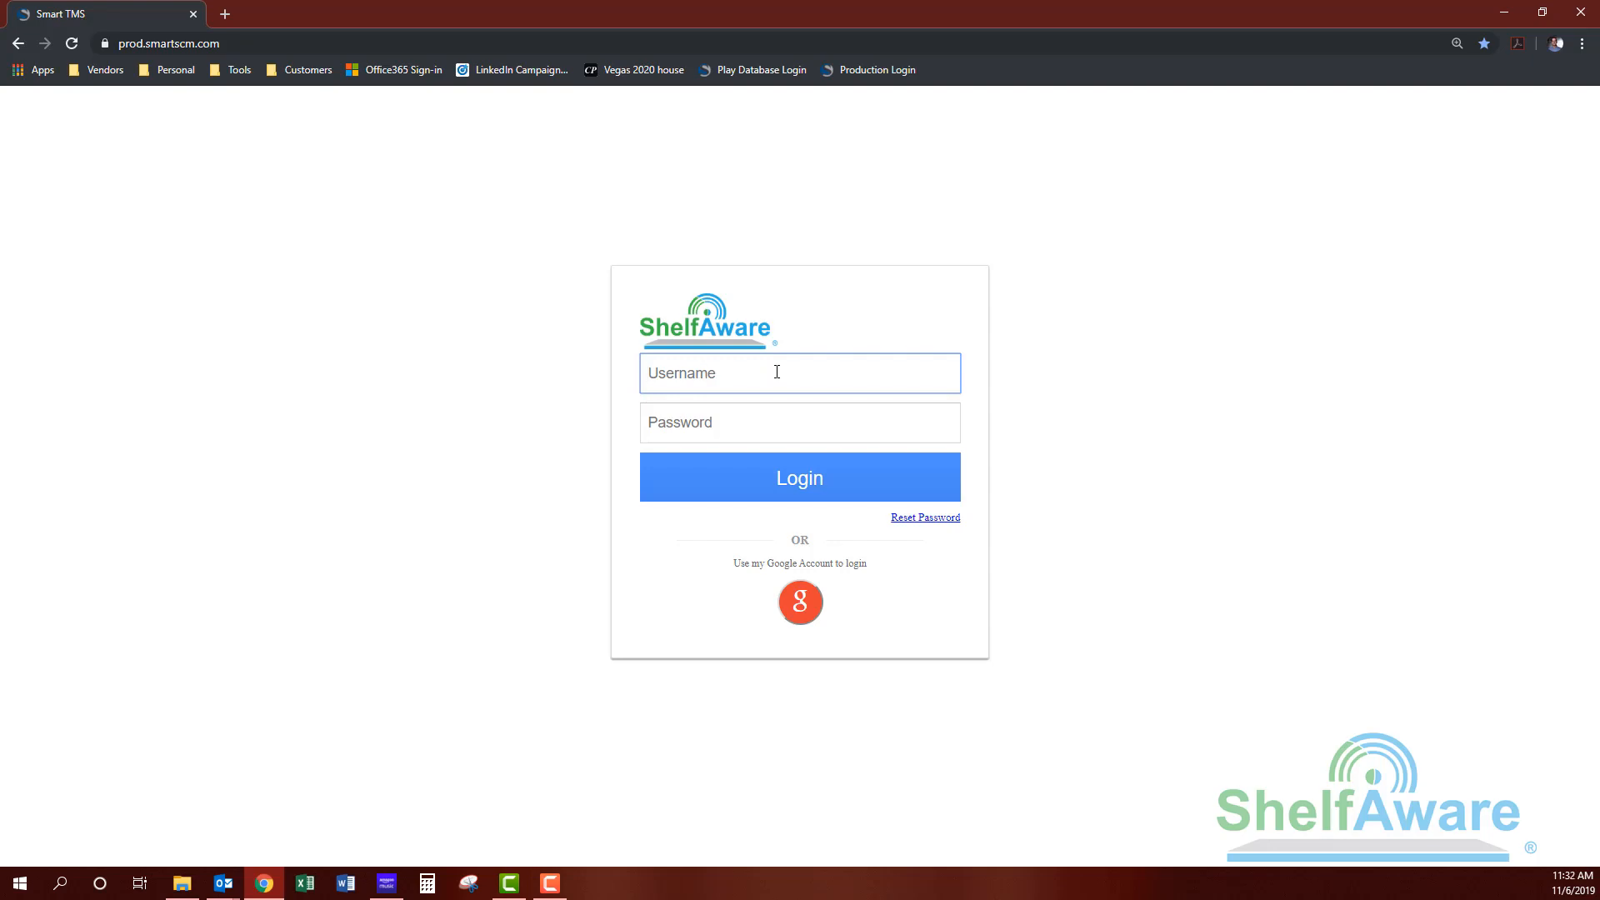
text(d)
key(BackSpace)
text(s)
key(BackSpace)
key(Tab)
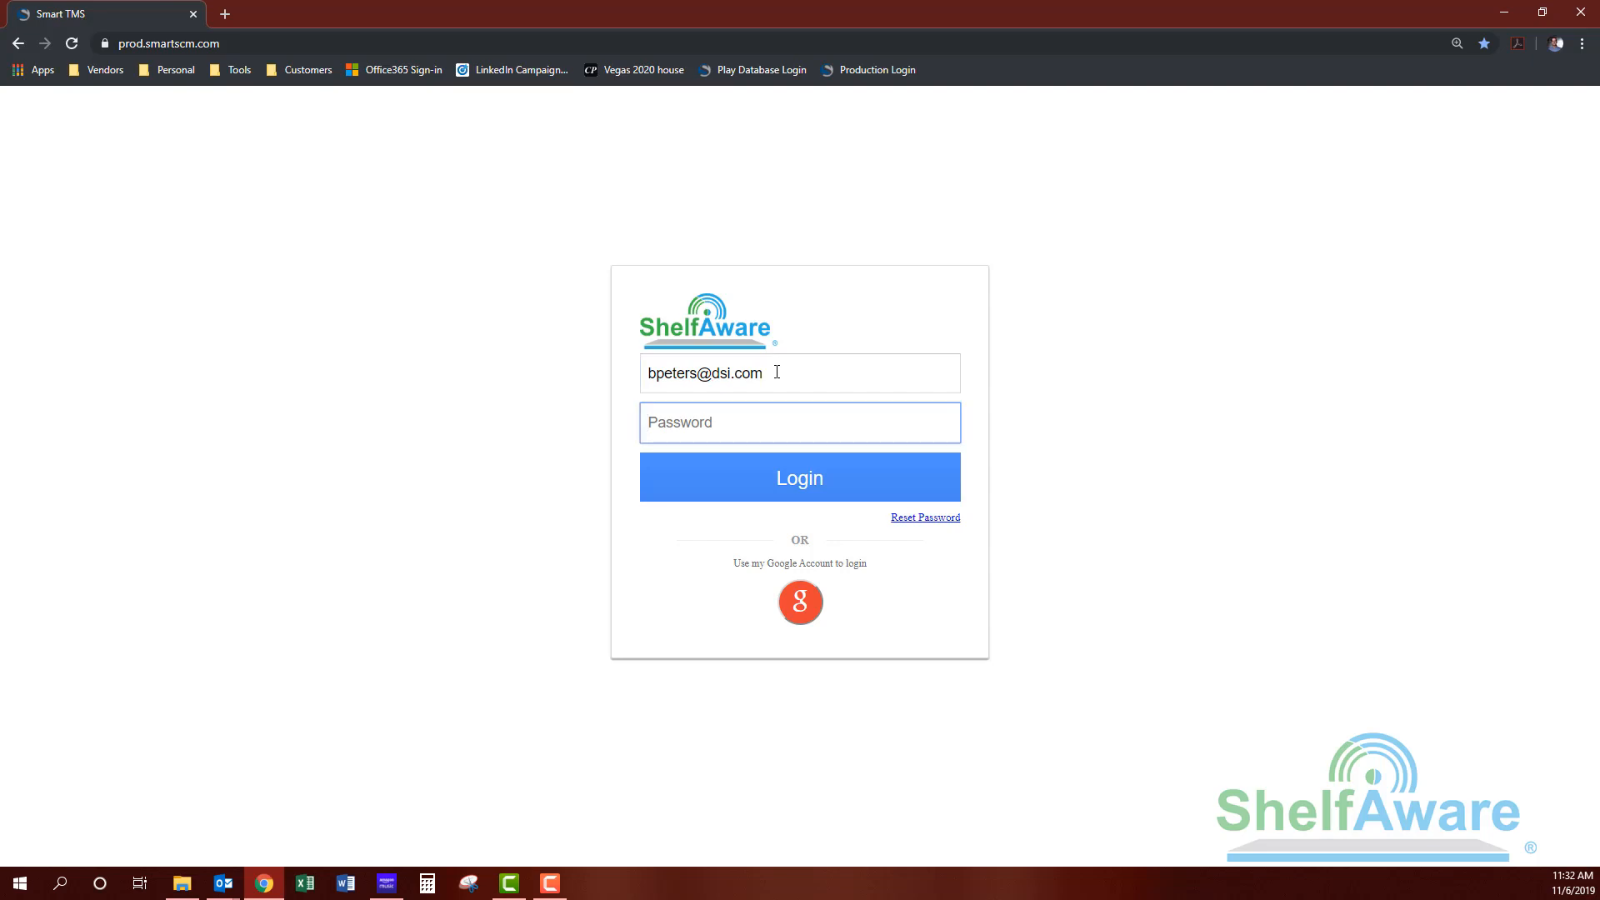
text(******)
key(Return)
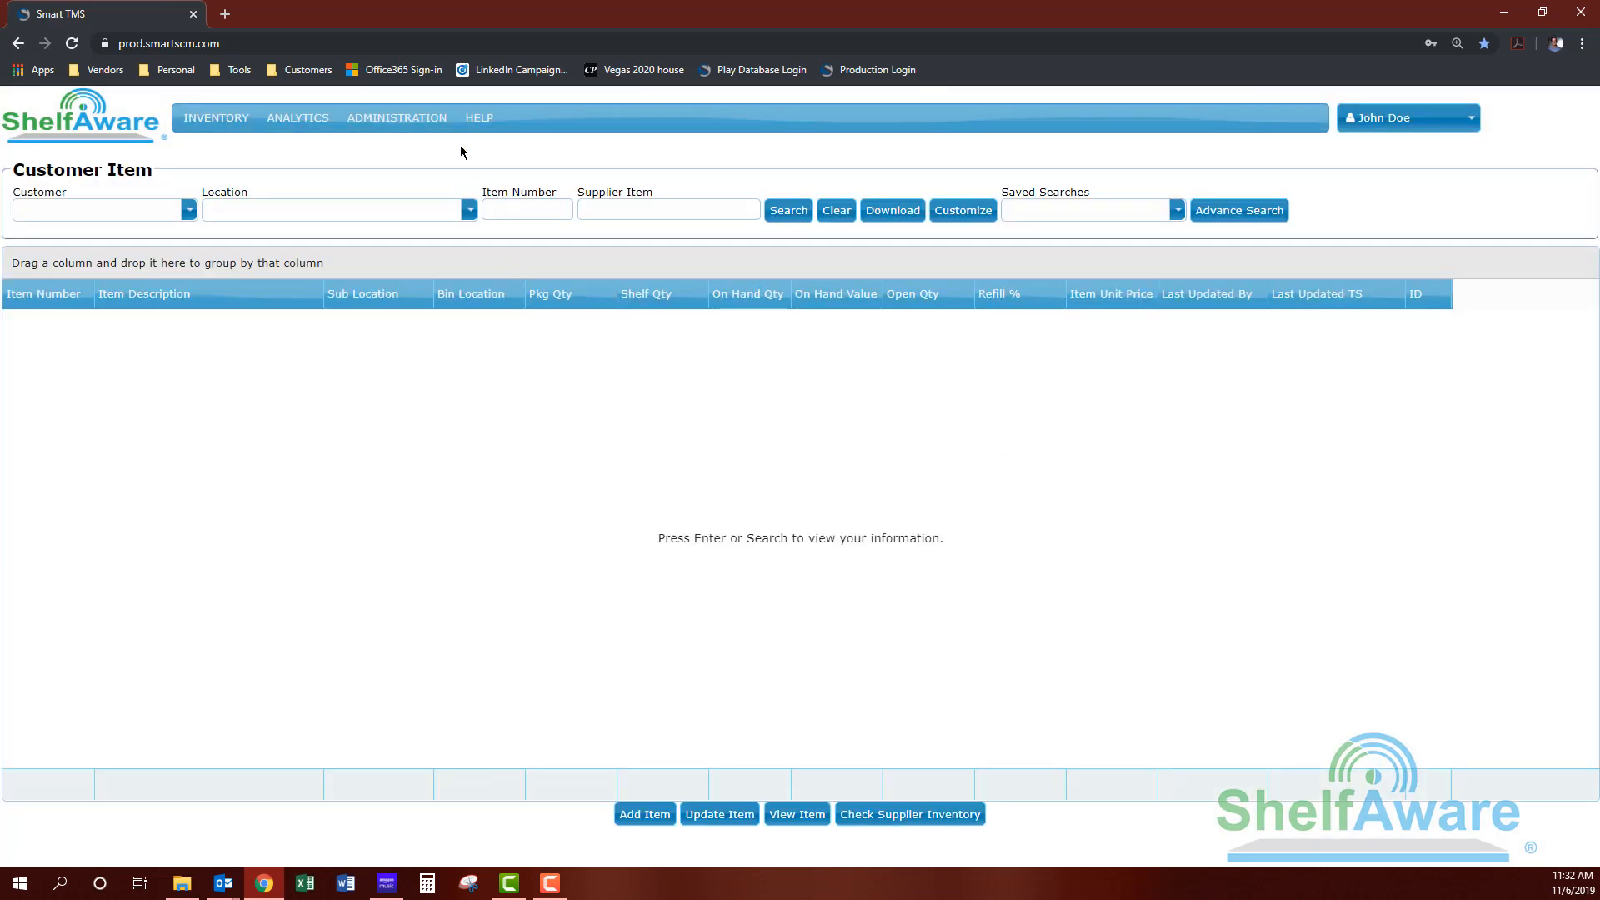
Step: Open Administration > User and run a search listing all existing users
mouse_move(444, 121)
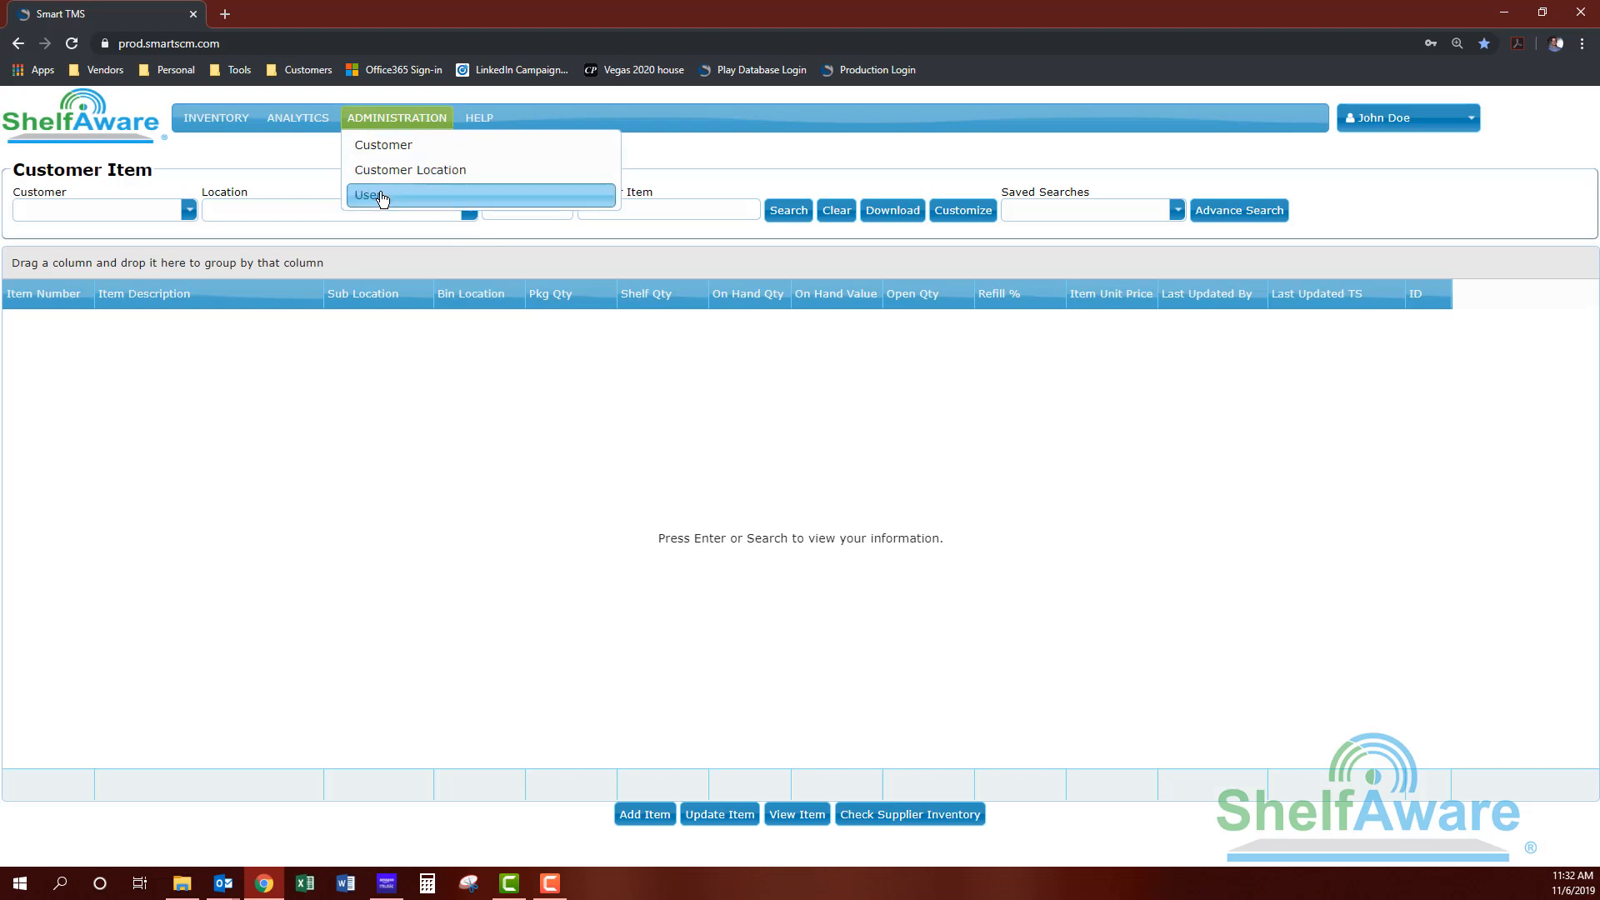
click(381, 196)
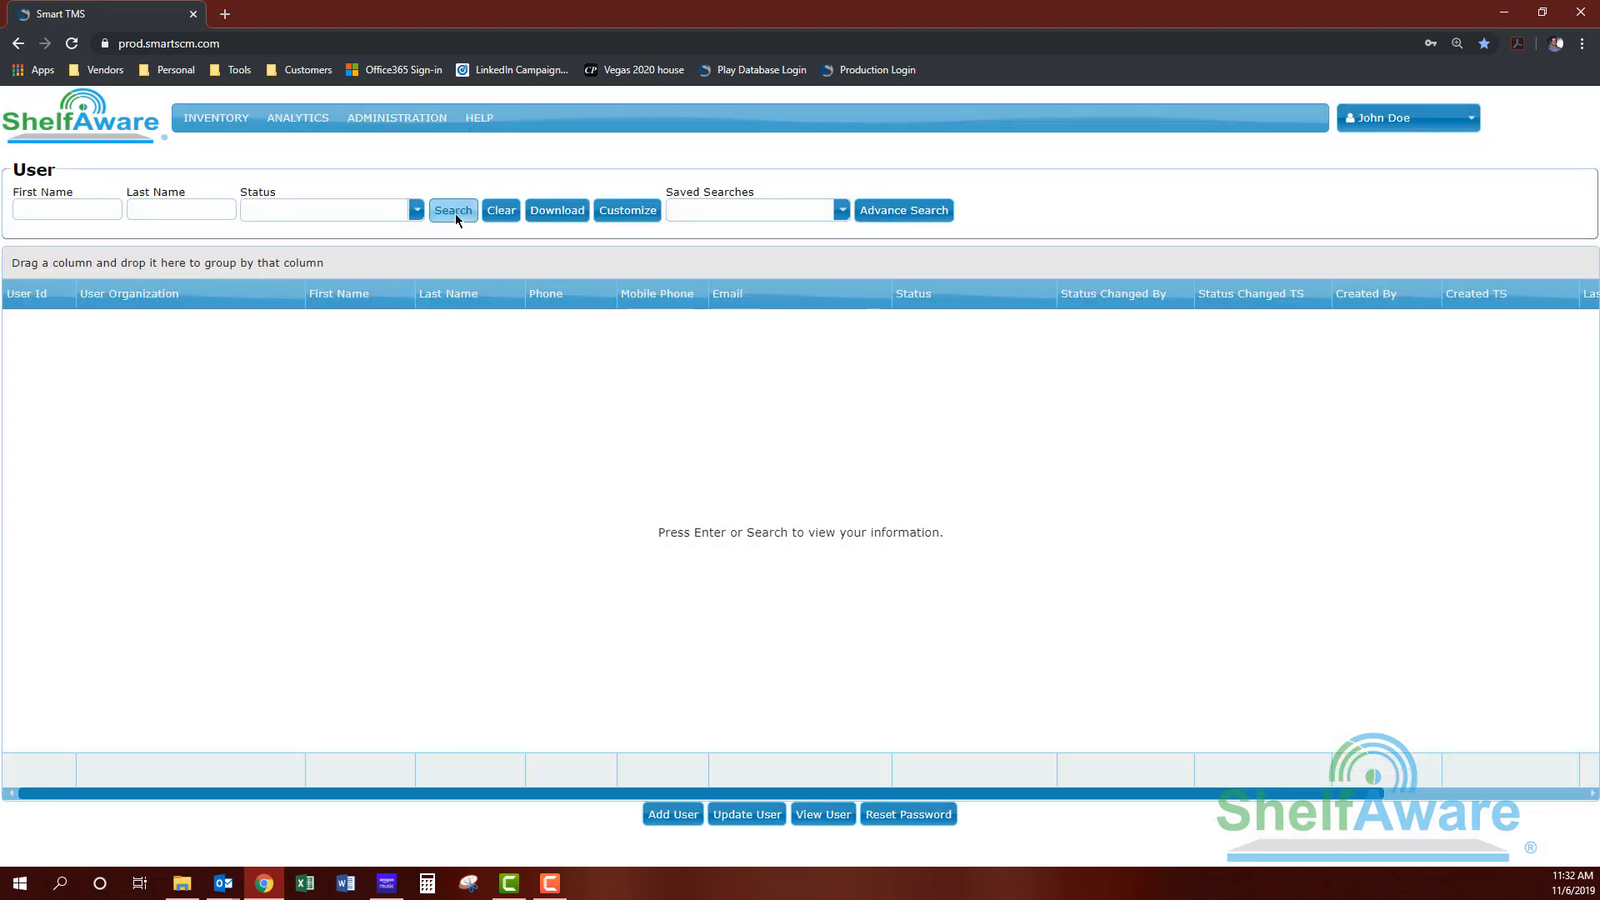
click(452, 210)
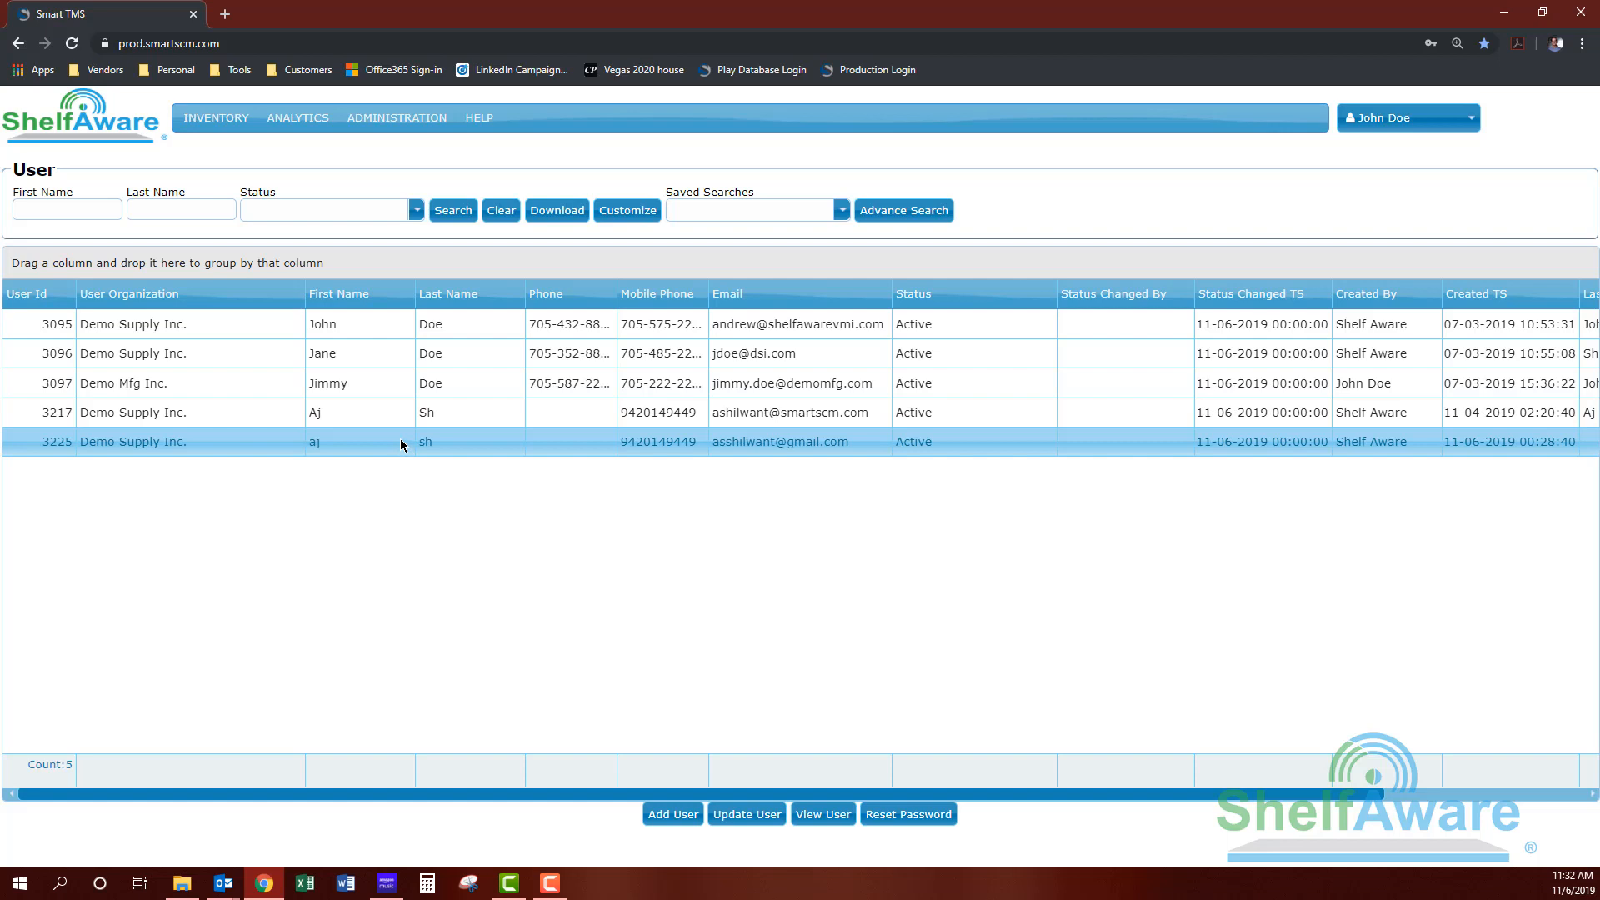
Step: Select each user row in turn: 3217, 3097, 3225, 3096 and 3095
click(421, 417)
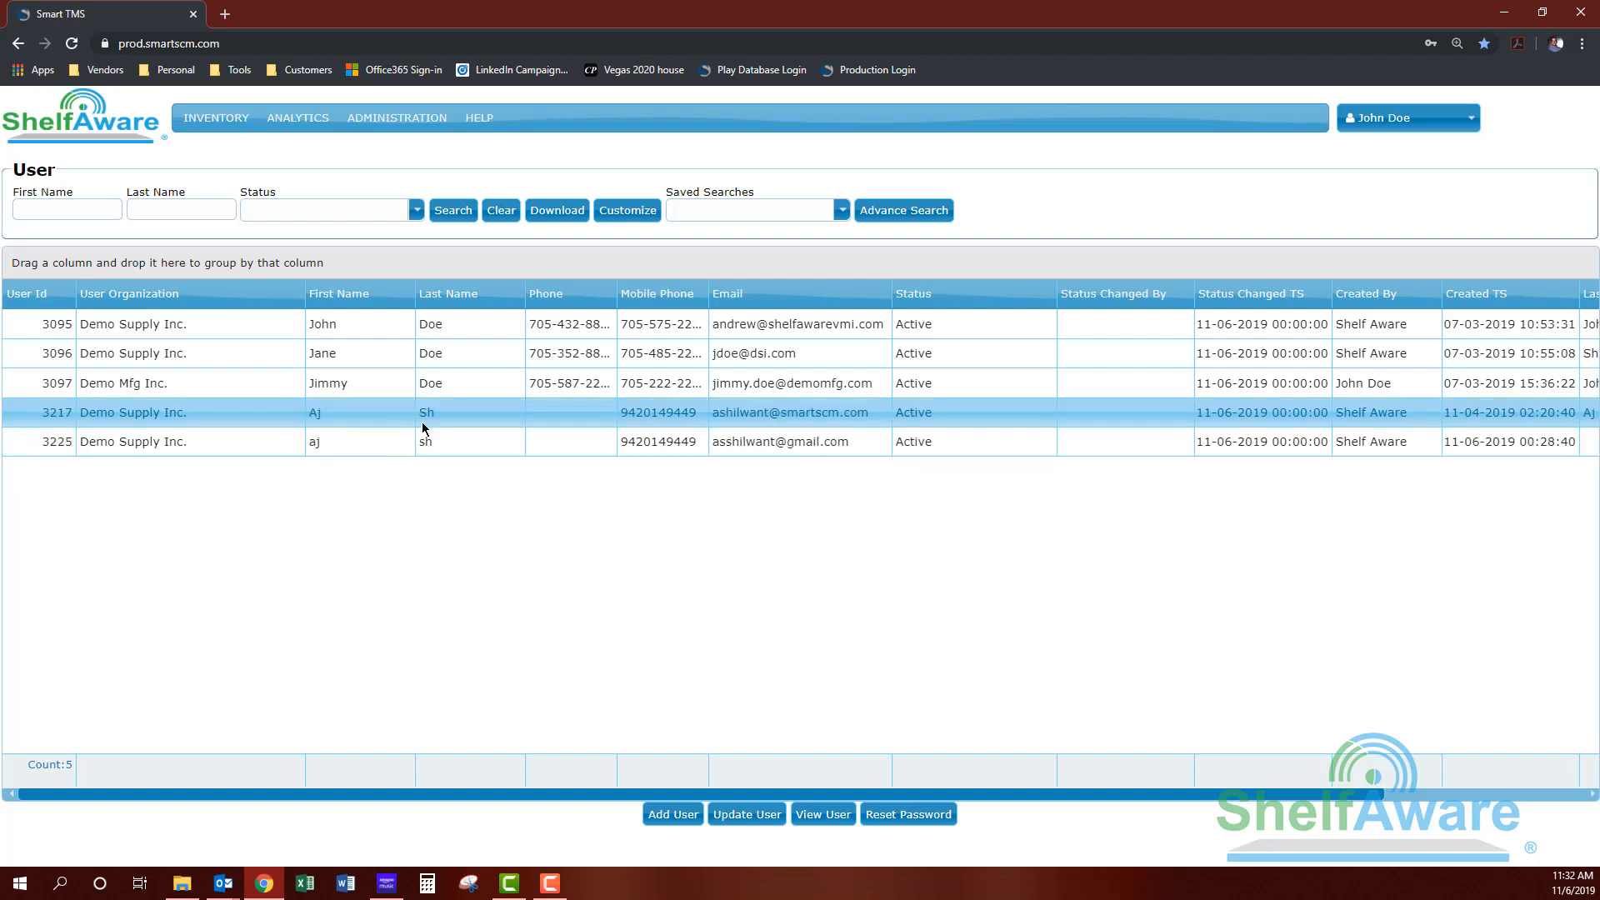
click(440, 390)
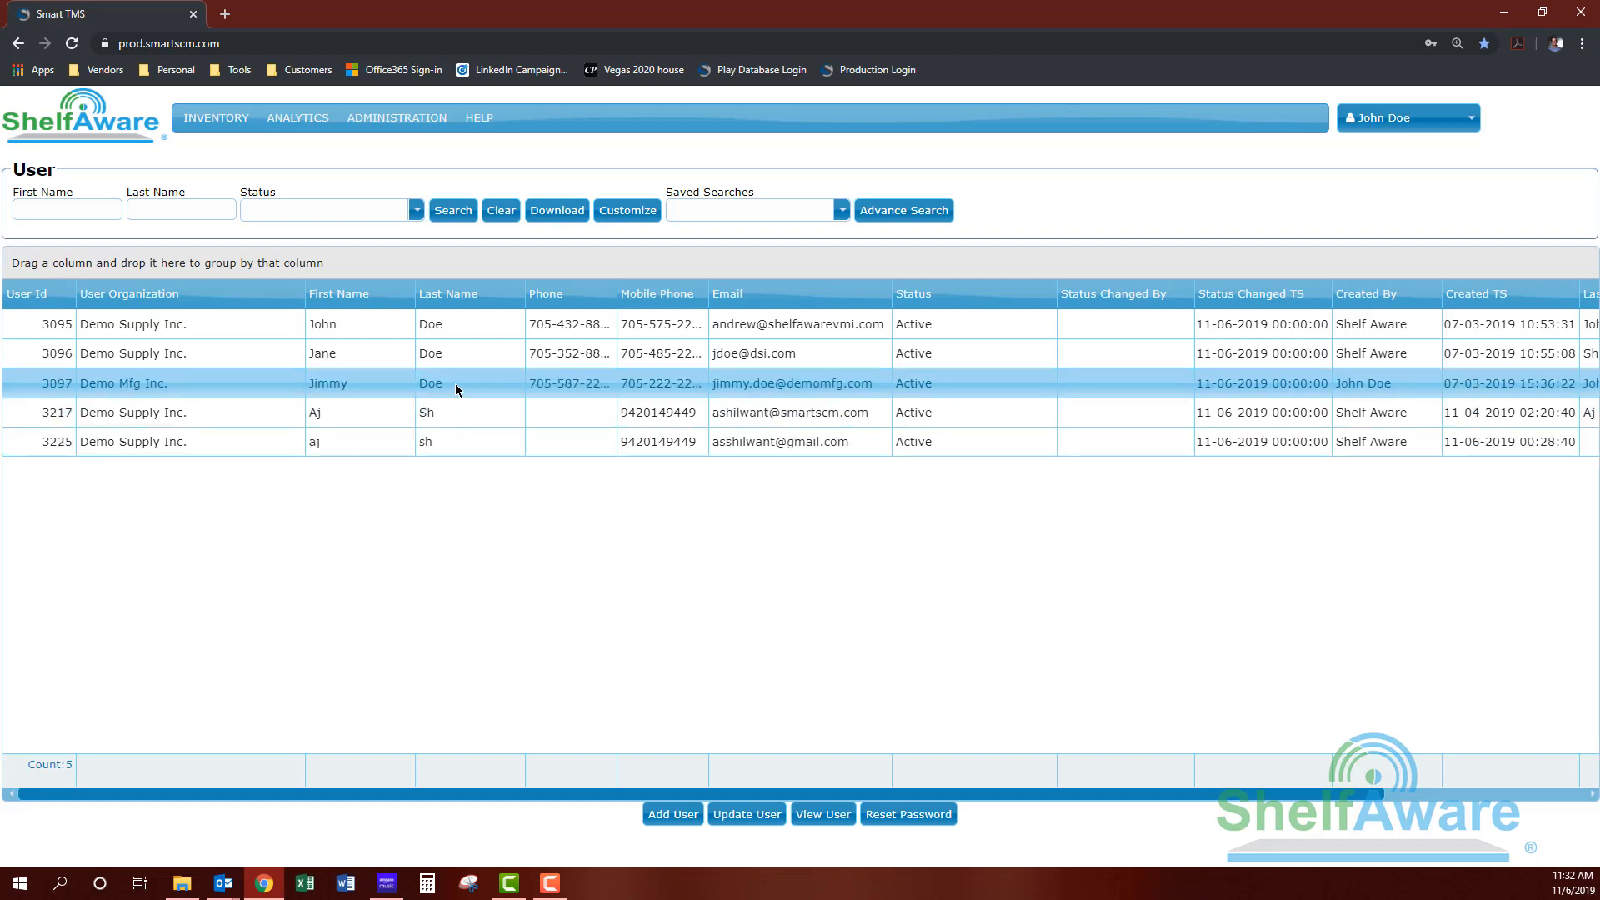
click(504, 439)
click(467, 413)
click(442, 381)
click(452, 355)
click(450, 323)
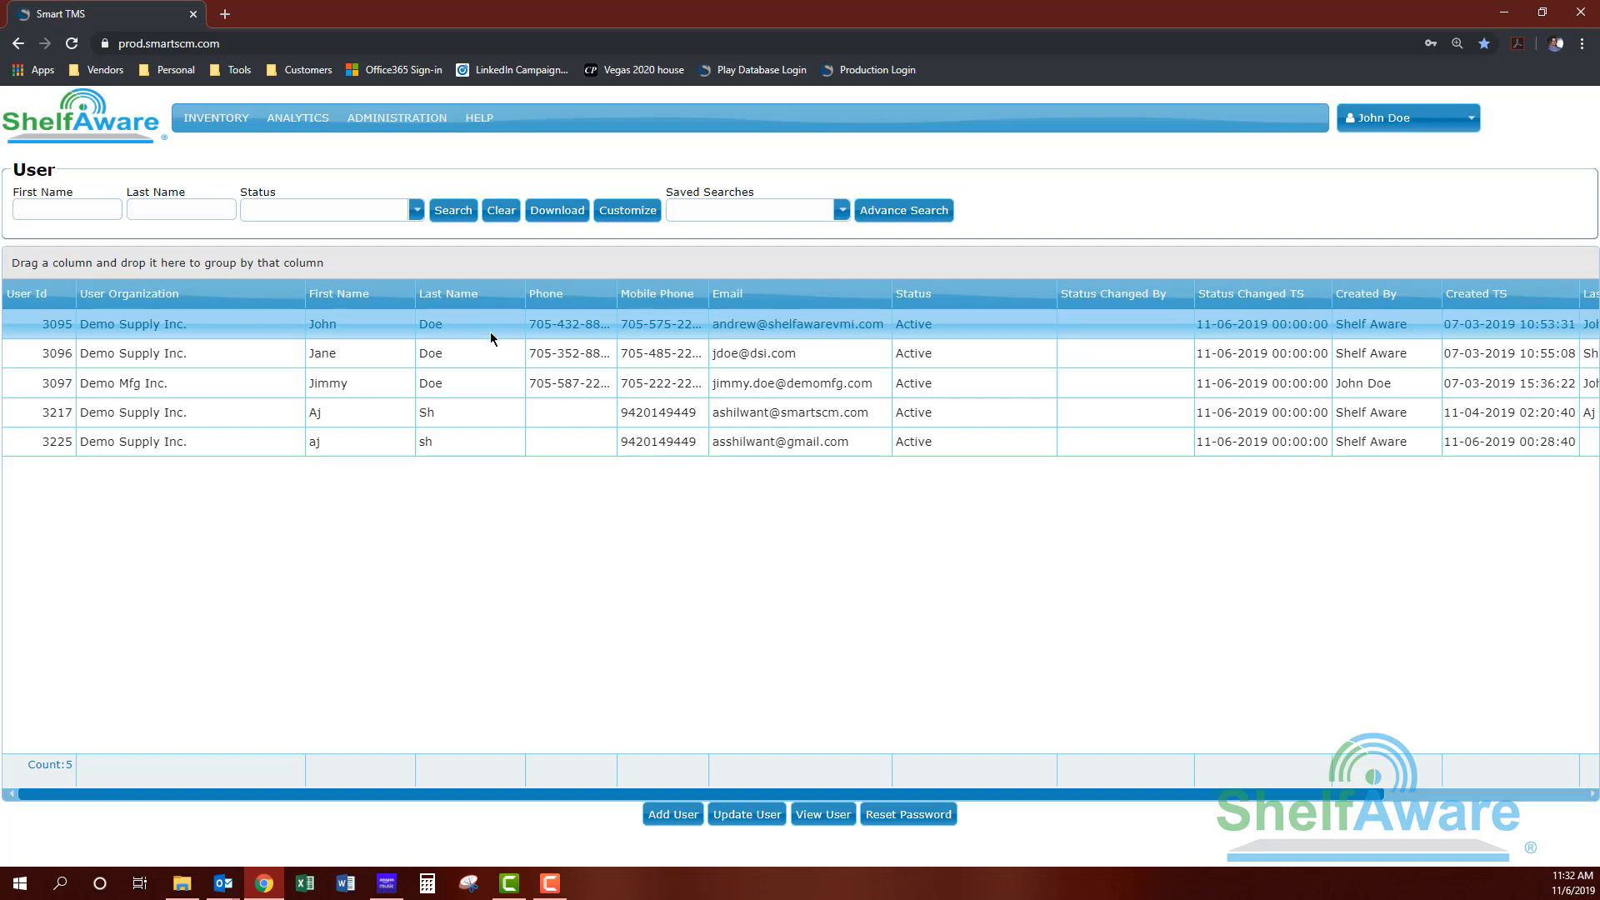
click(480, 355)
click(487, 327)
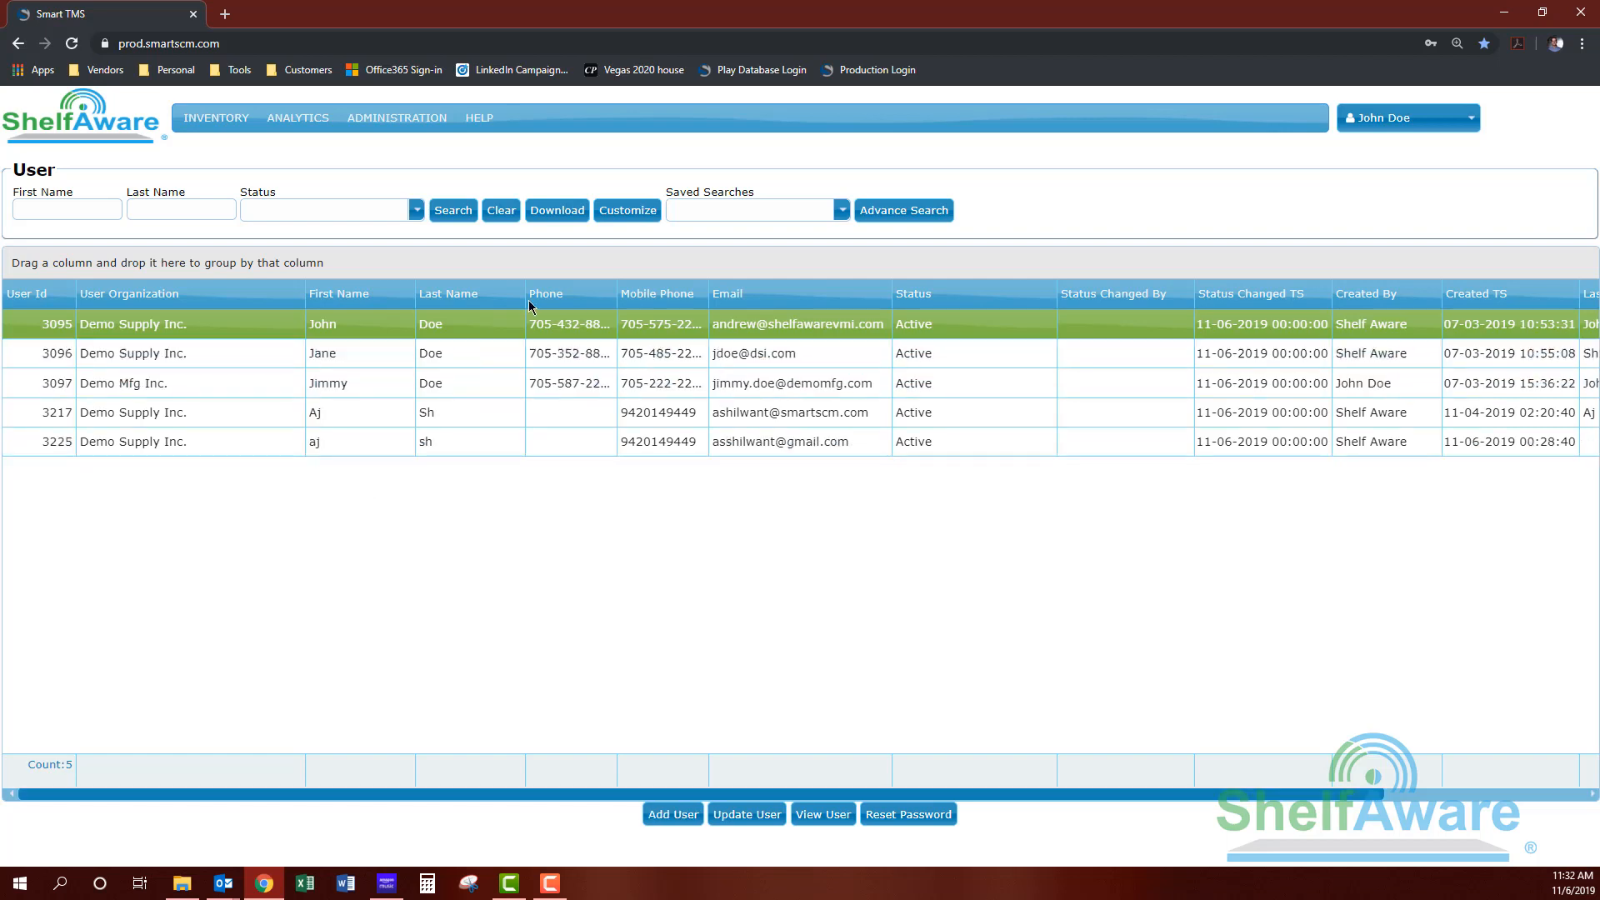
click(671, 821)
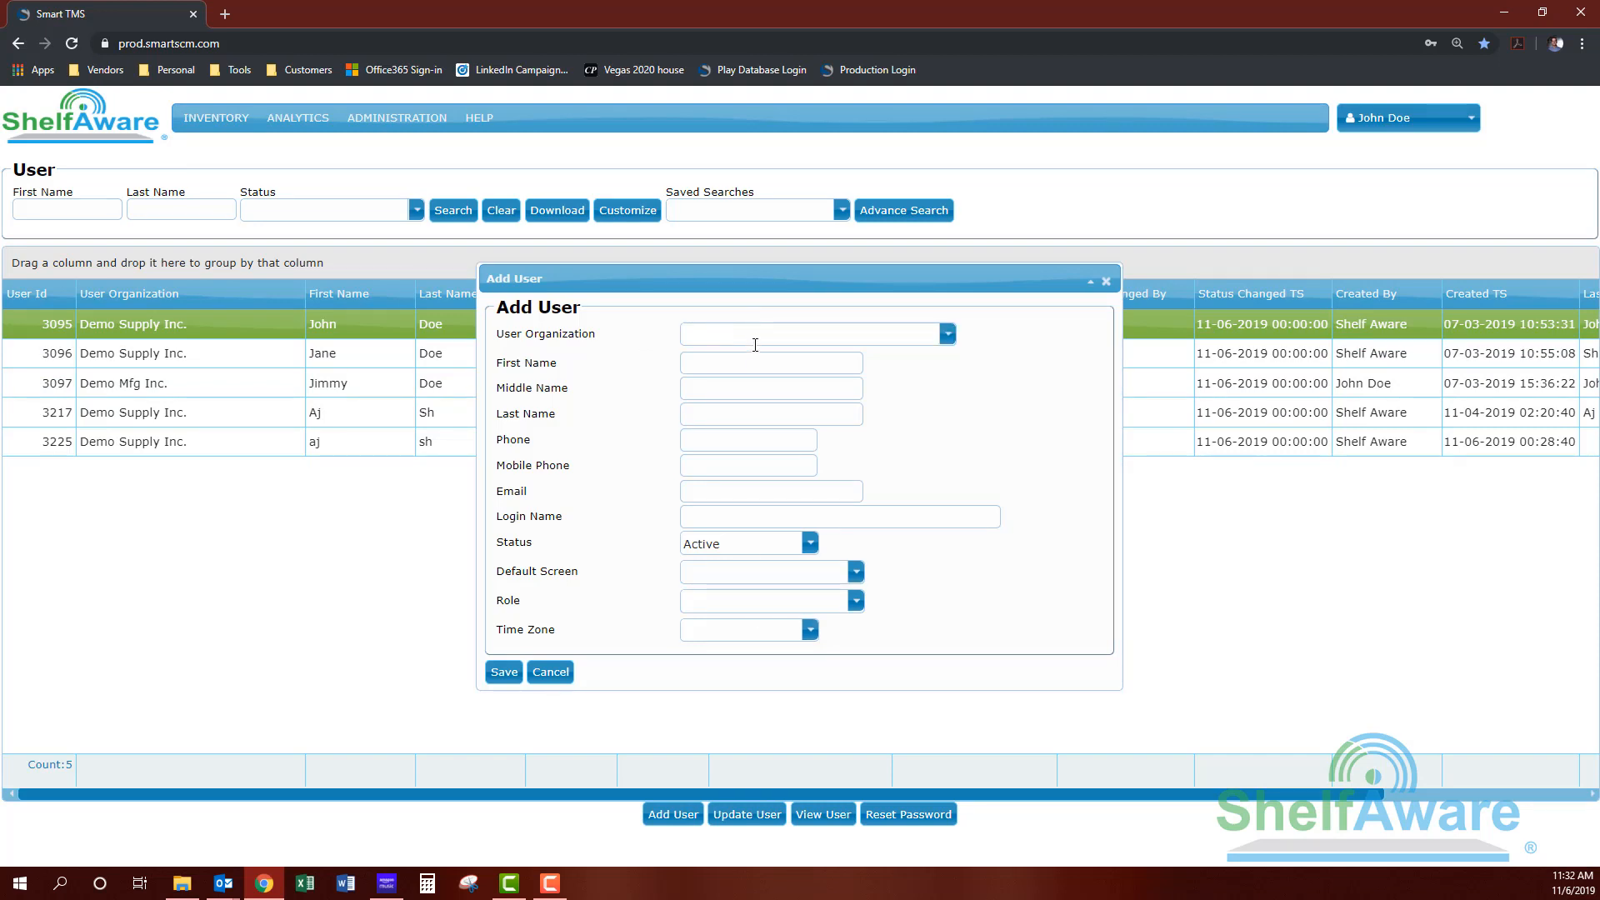
click(949, 334)
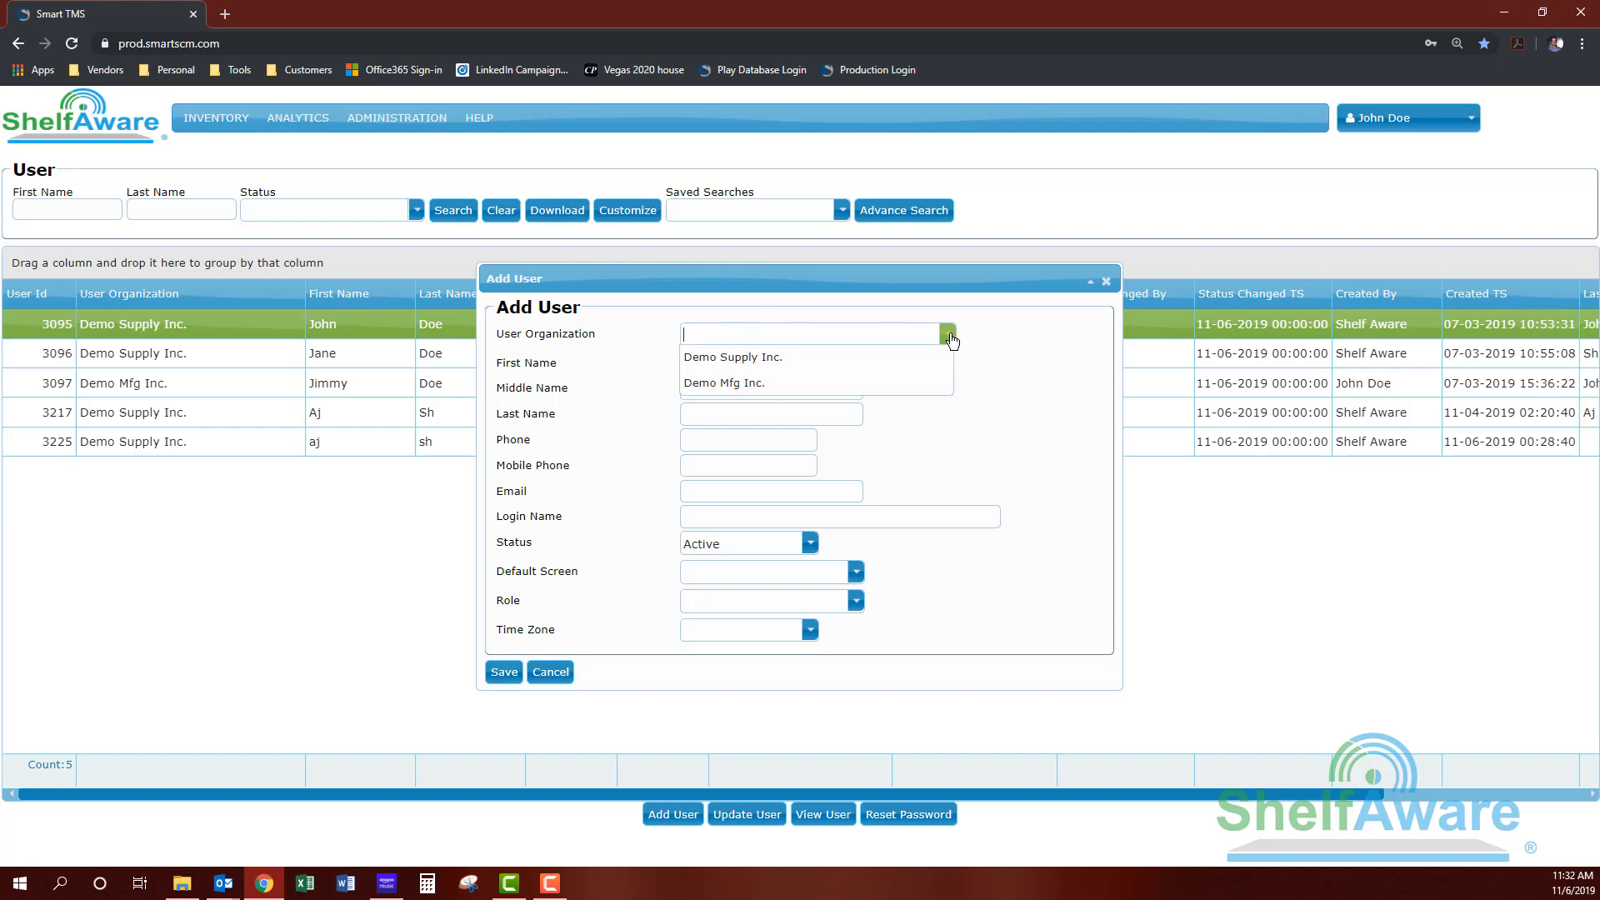
click(738, 384)
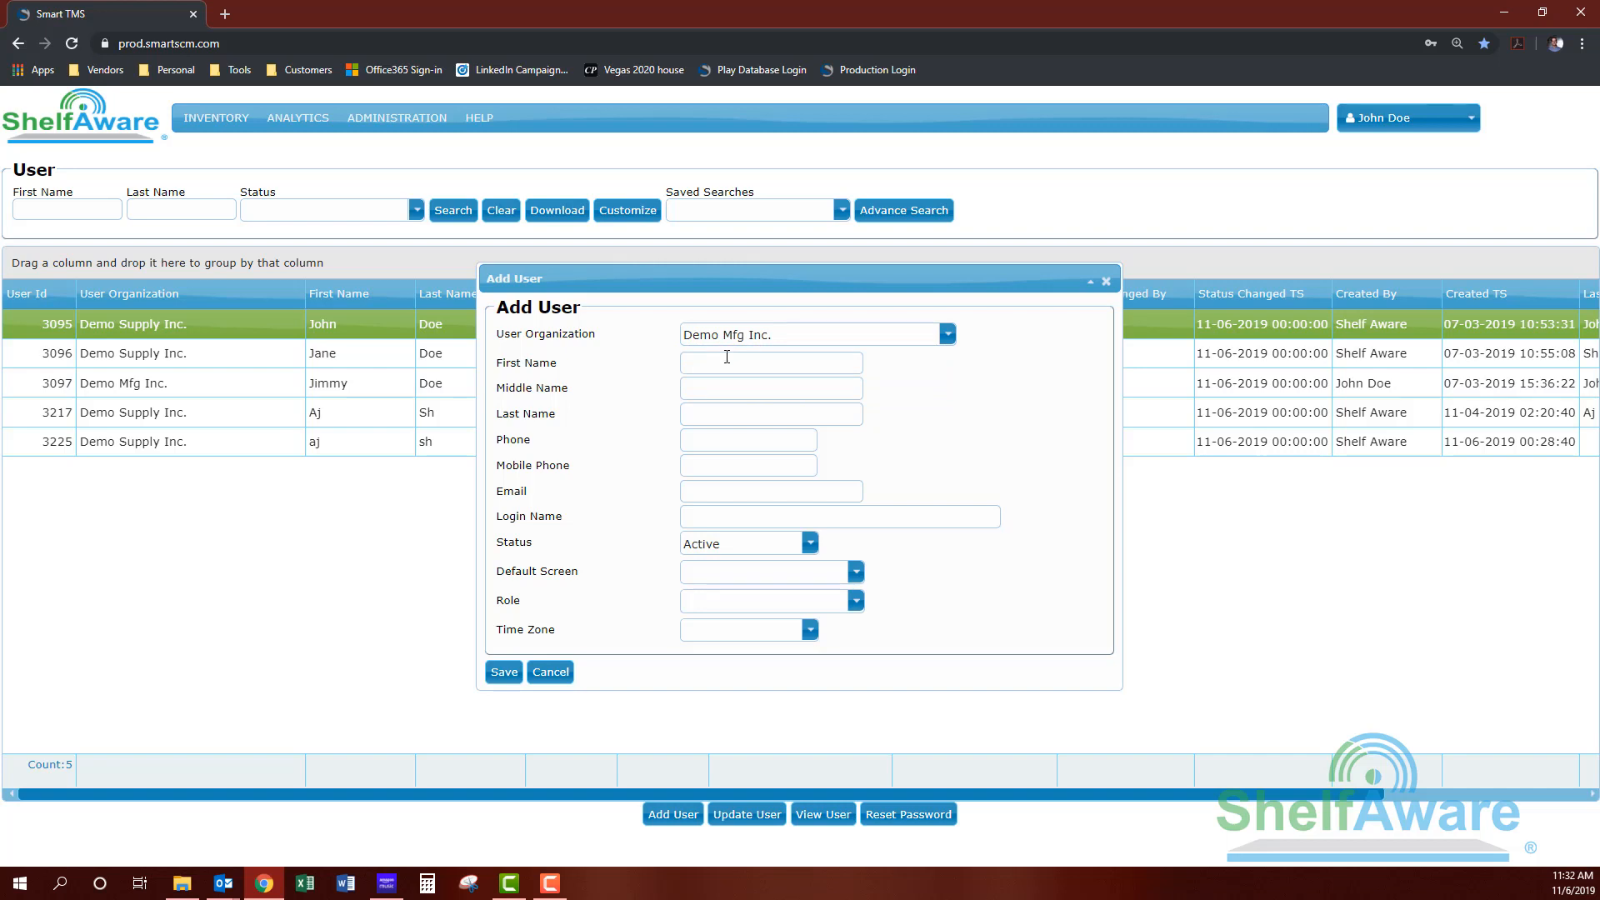
click(727, 356)
click(726, 402)
click(700, 414)
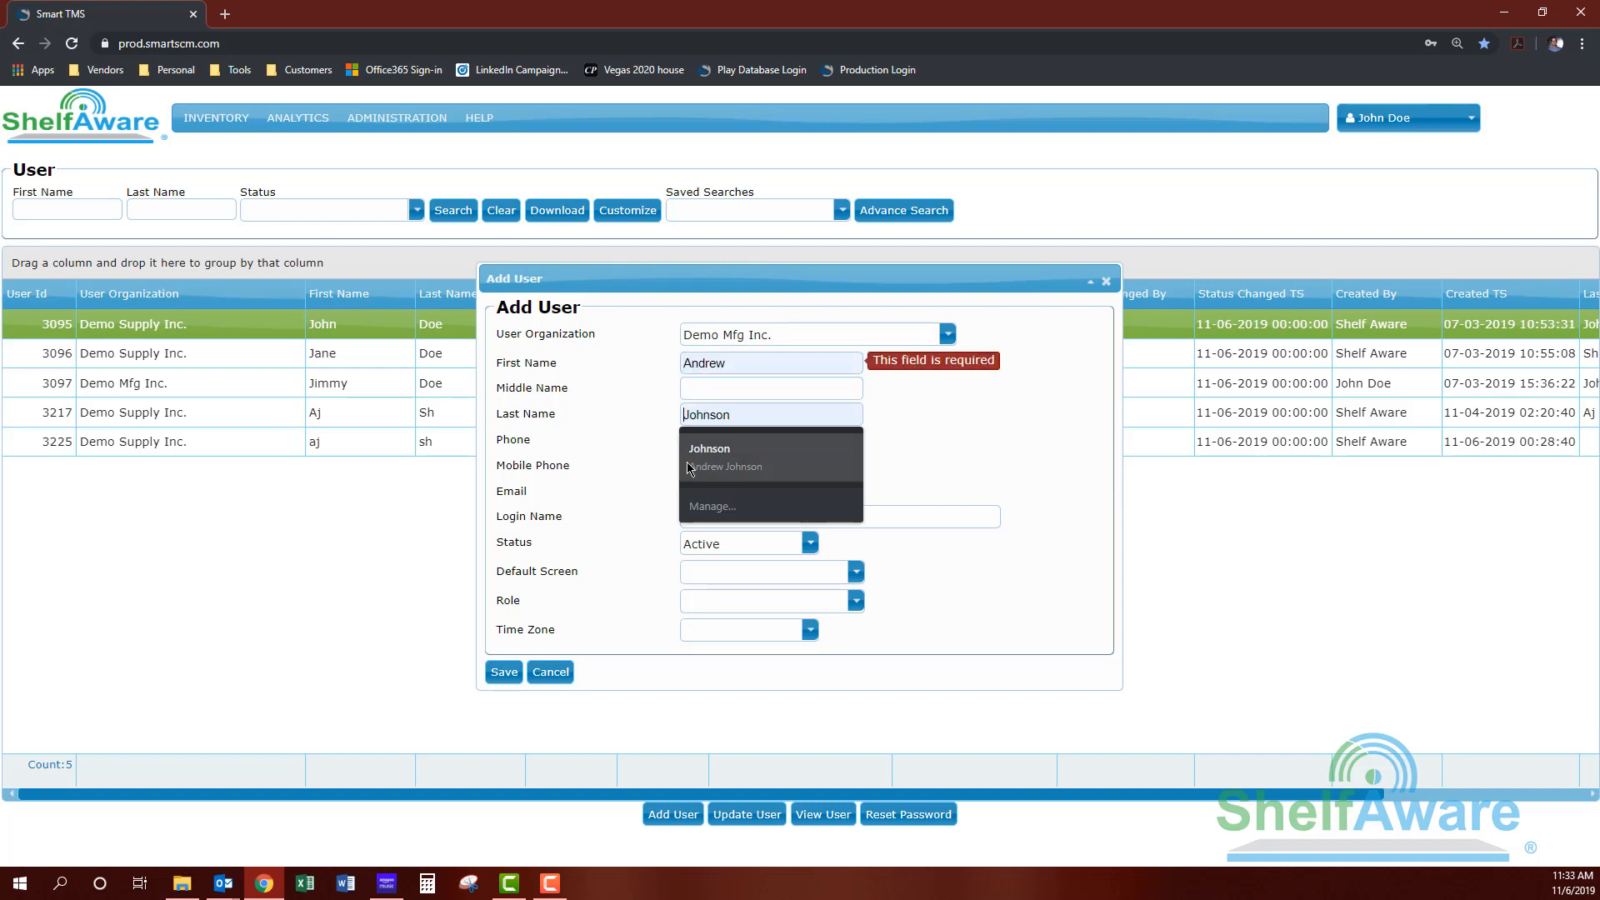
click(690, 485)
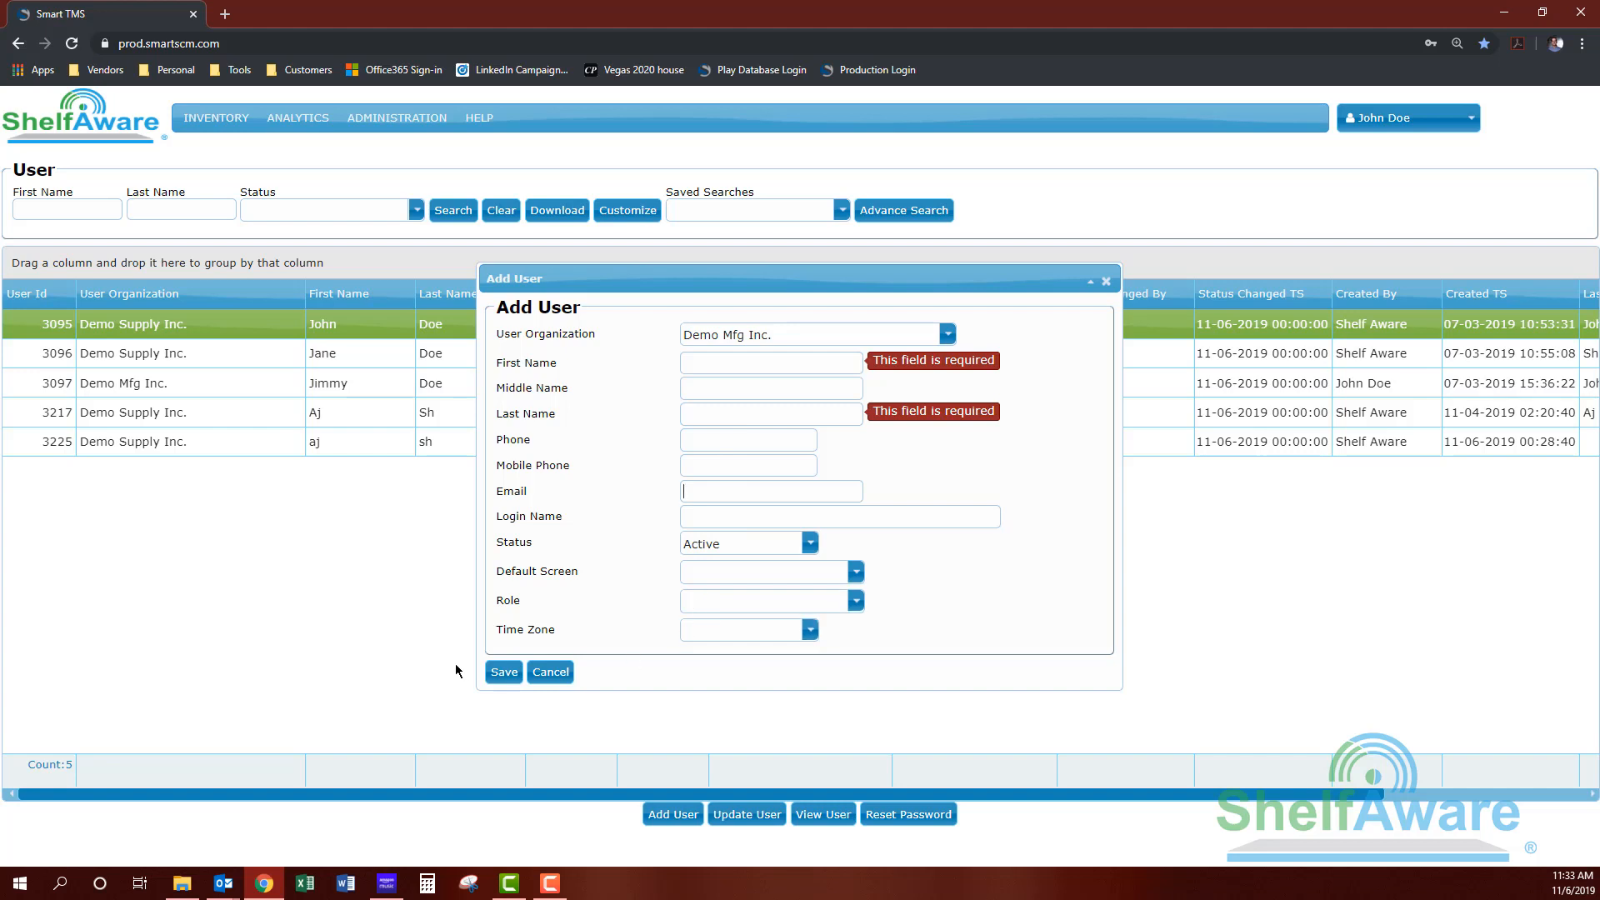
click(552, 672)
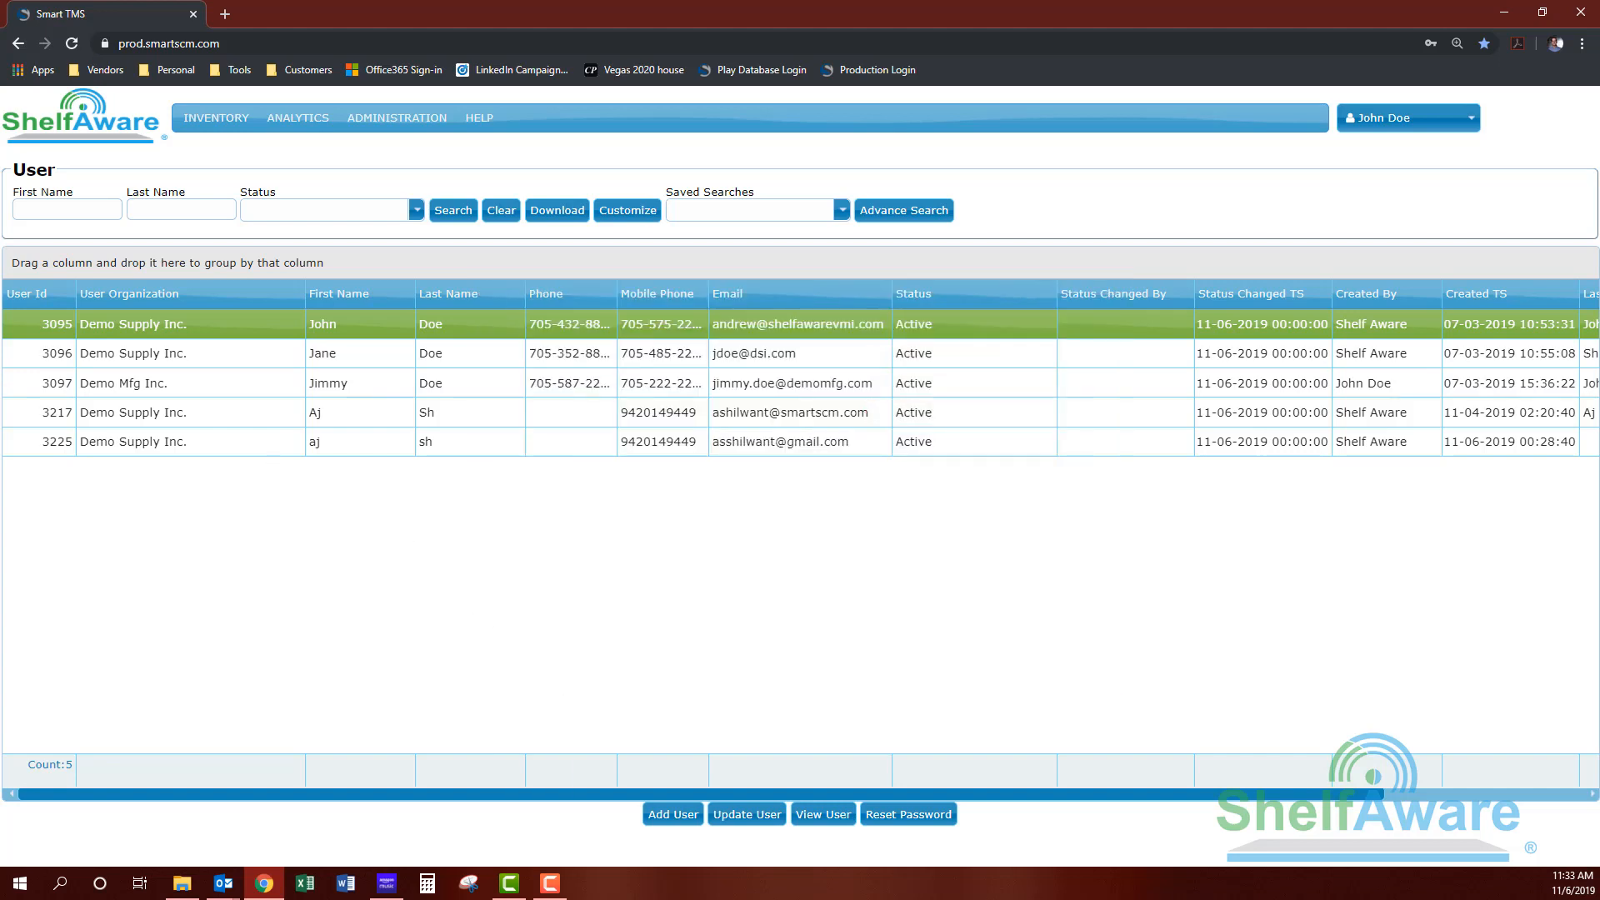
click(223, 883)
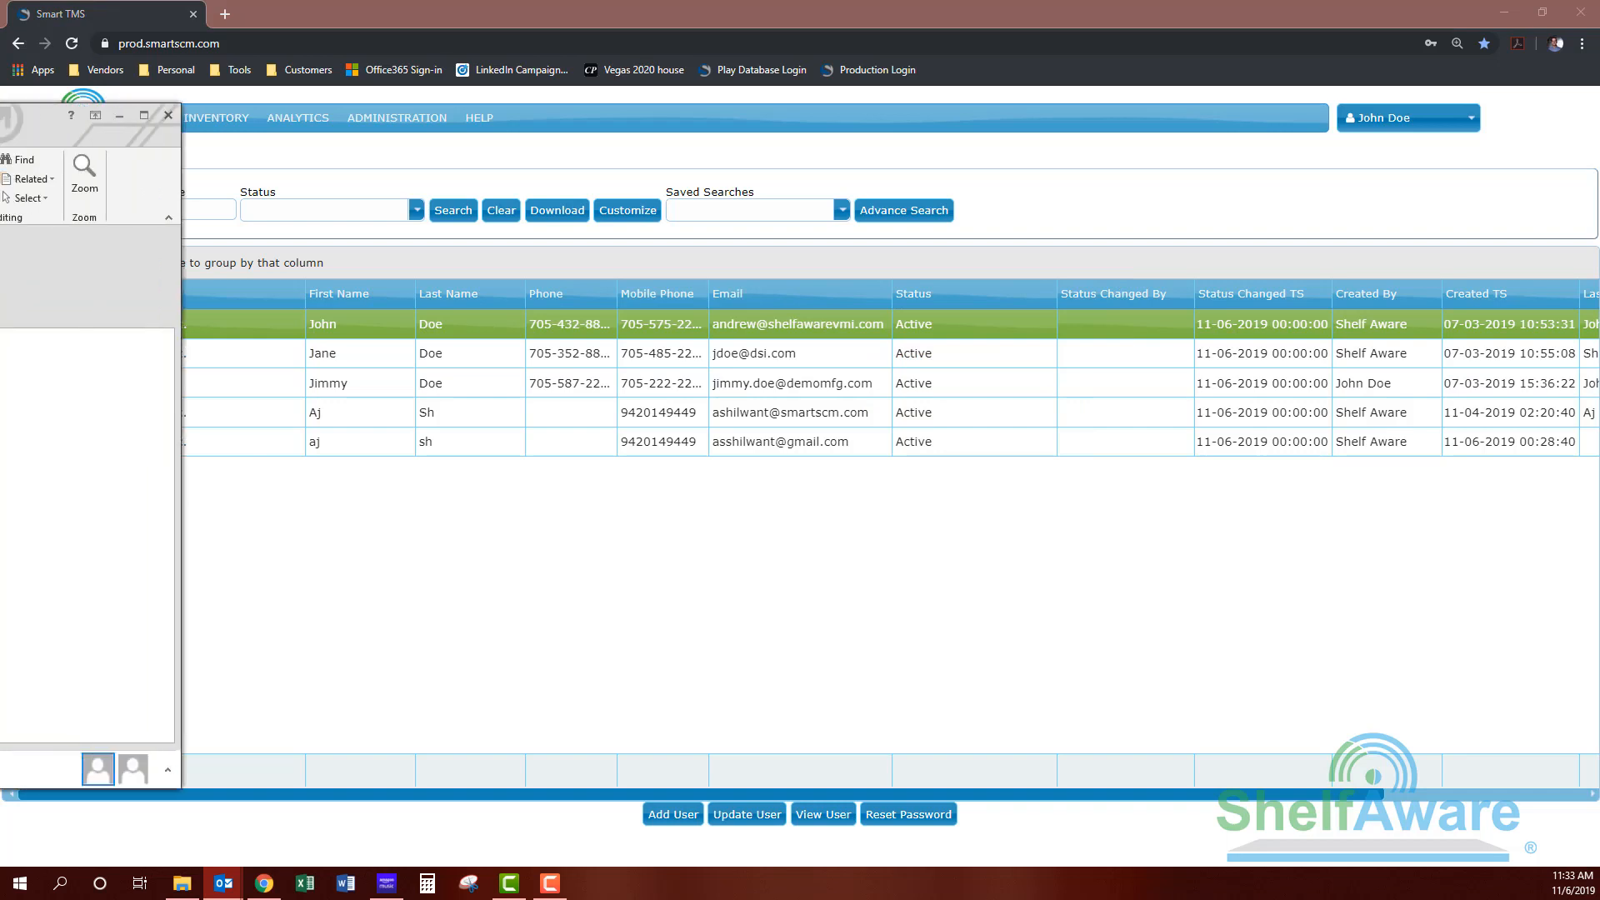
drag(376, 132, 633, 105)
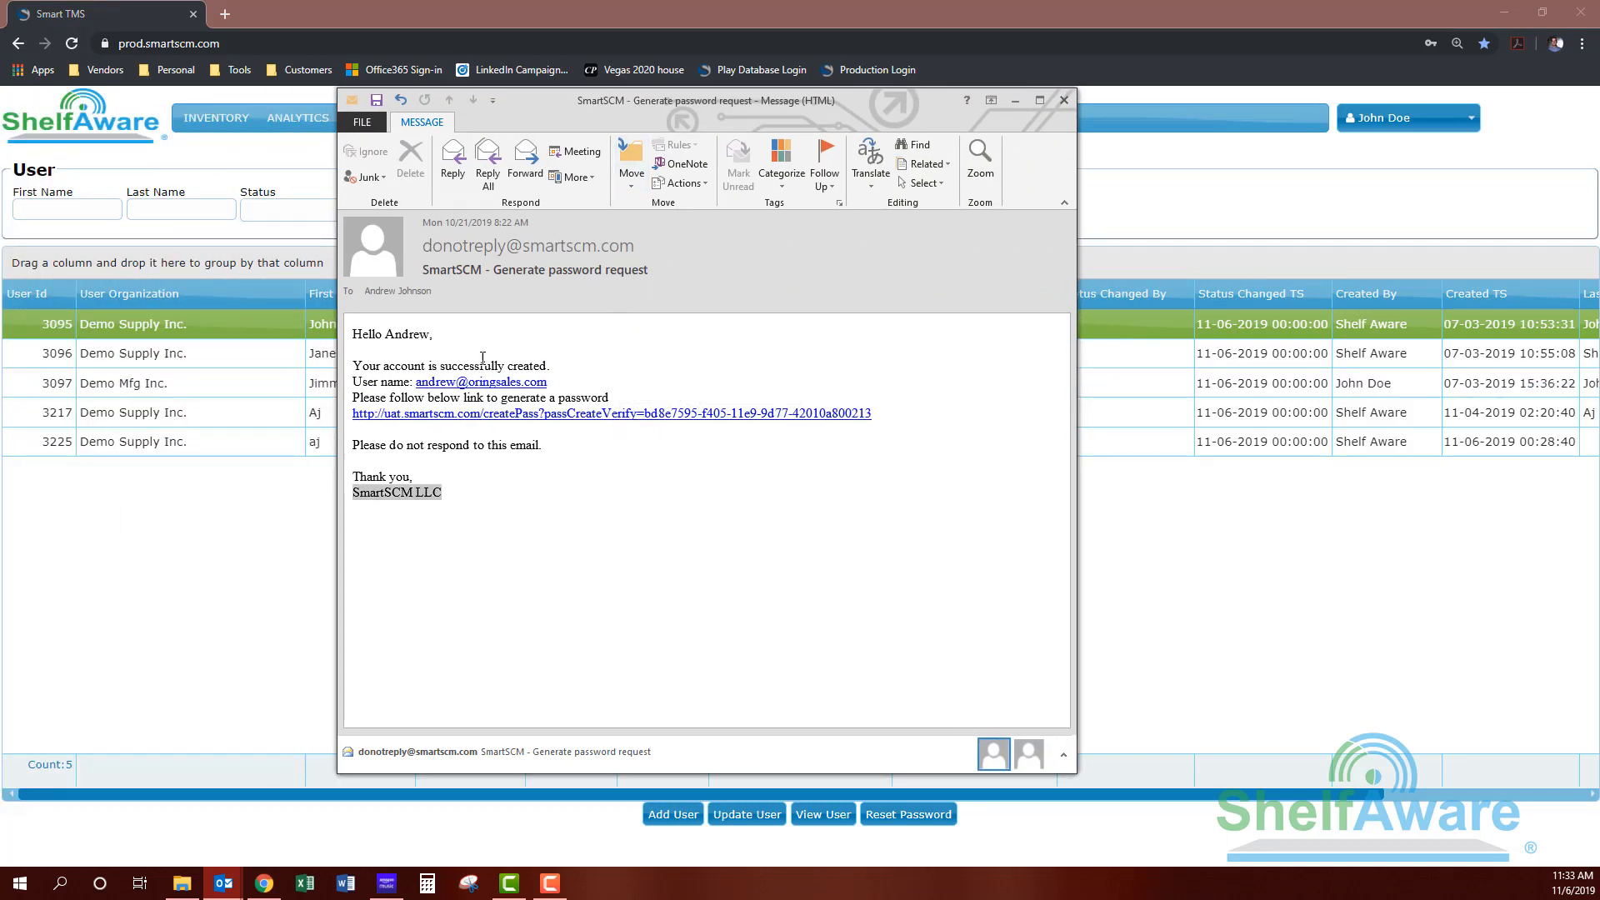
click(578, 453)
drag(488, 501, 352, 495)
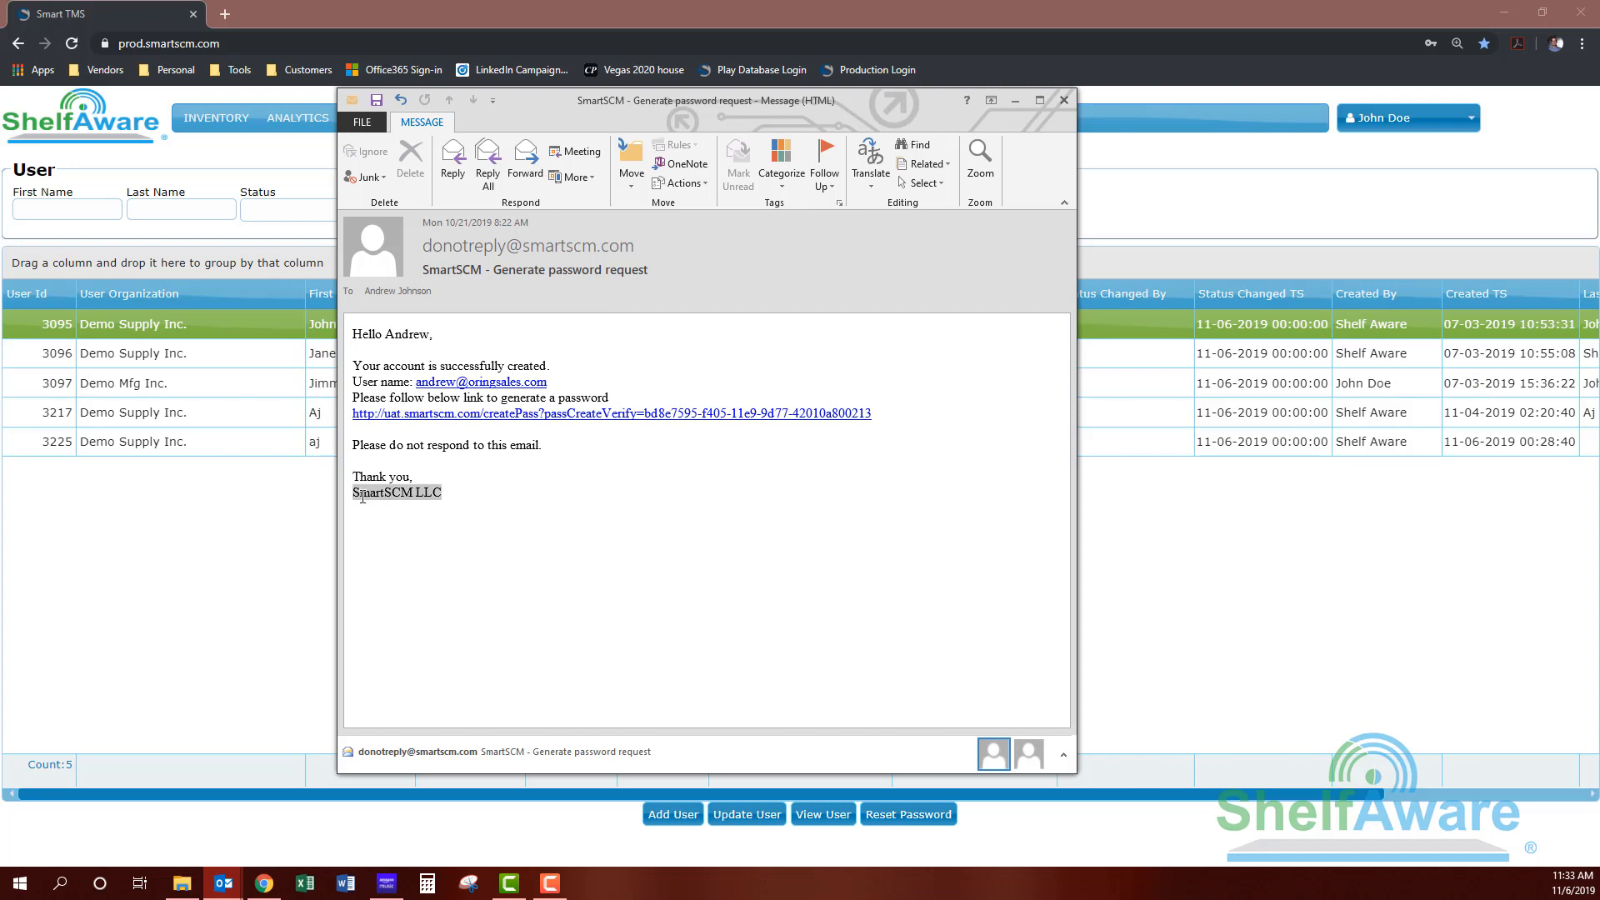
drag(454, 485, 343, 495)
click(410, 510)
triple_click(394, 498)
click(454, 507)
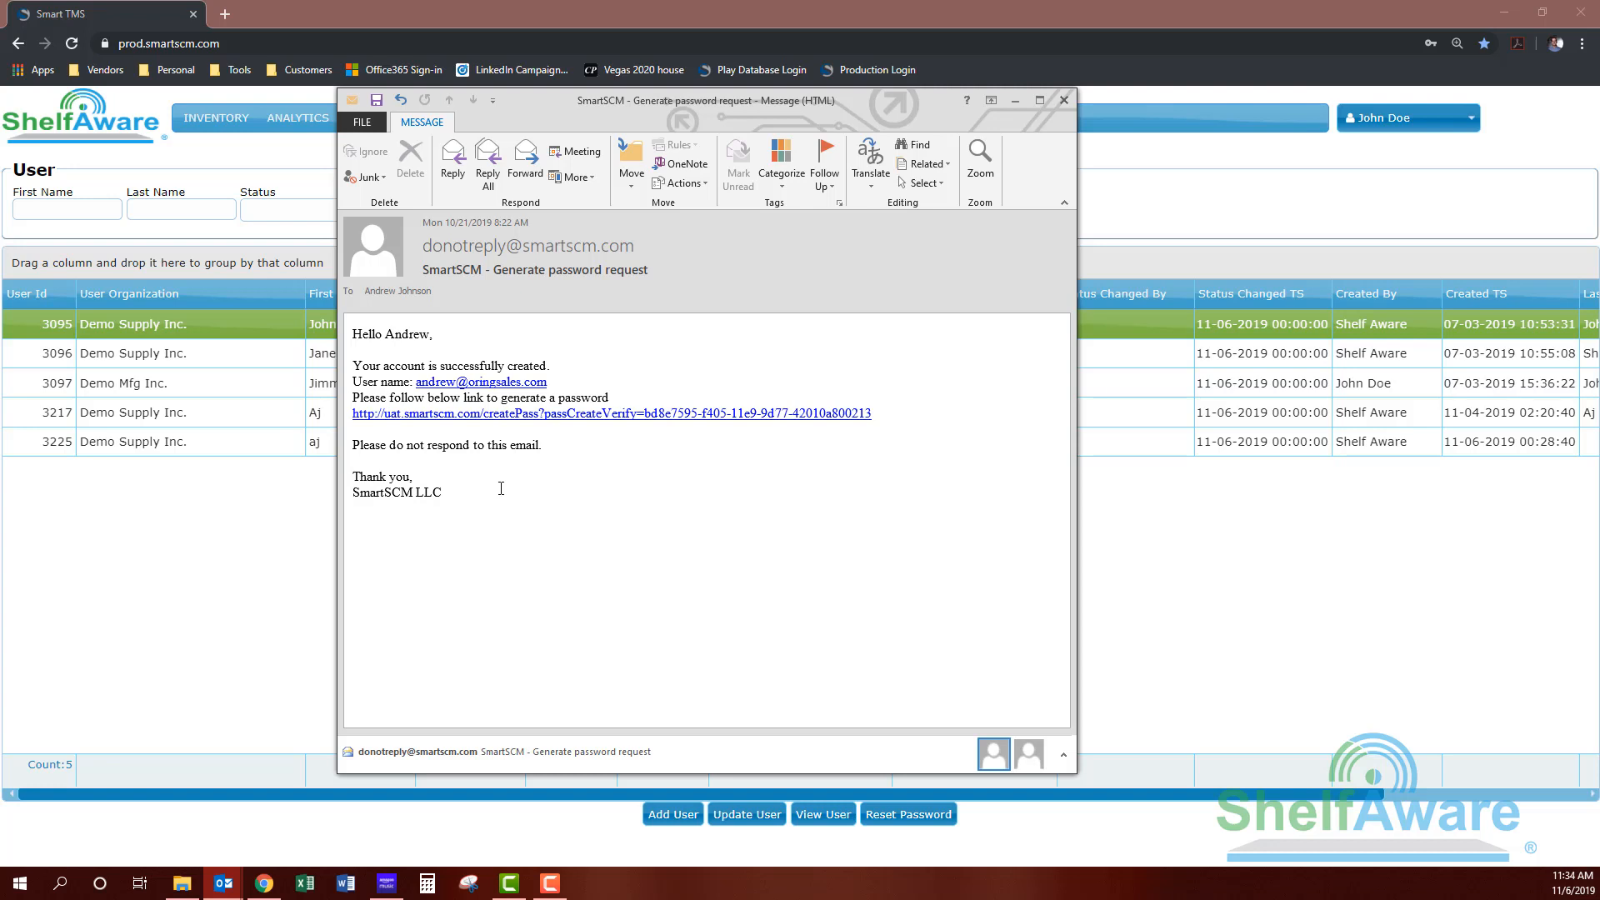
drag(442, 491, 346, 471)
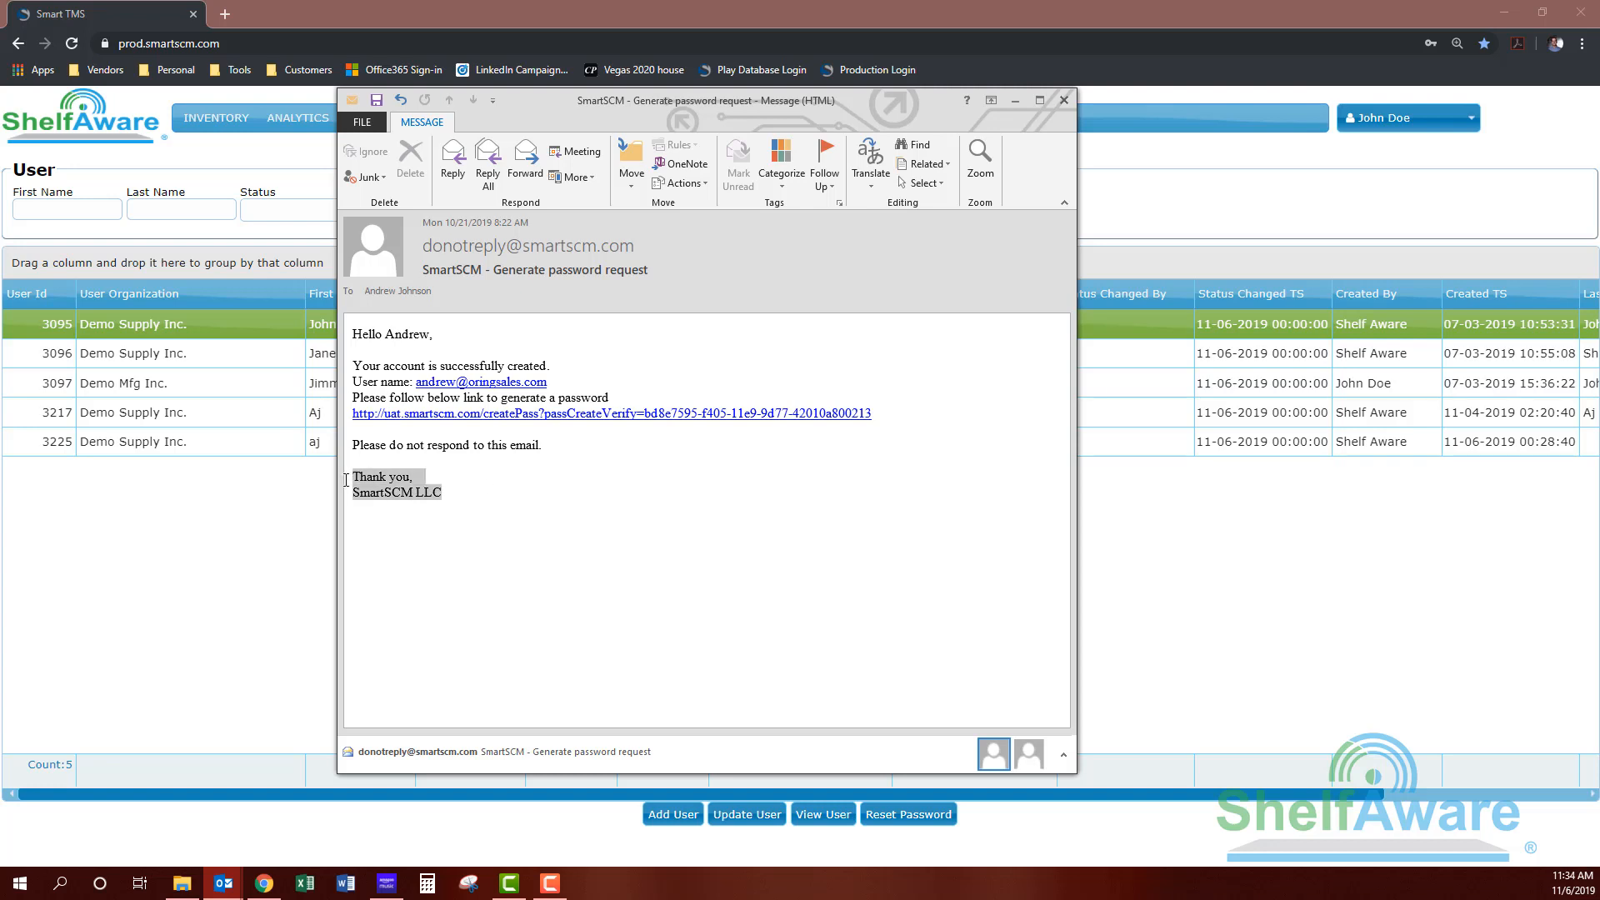
click(484, 485)
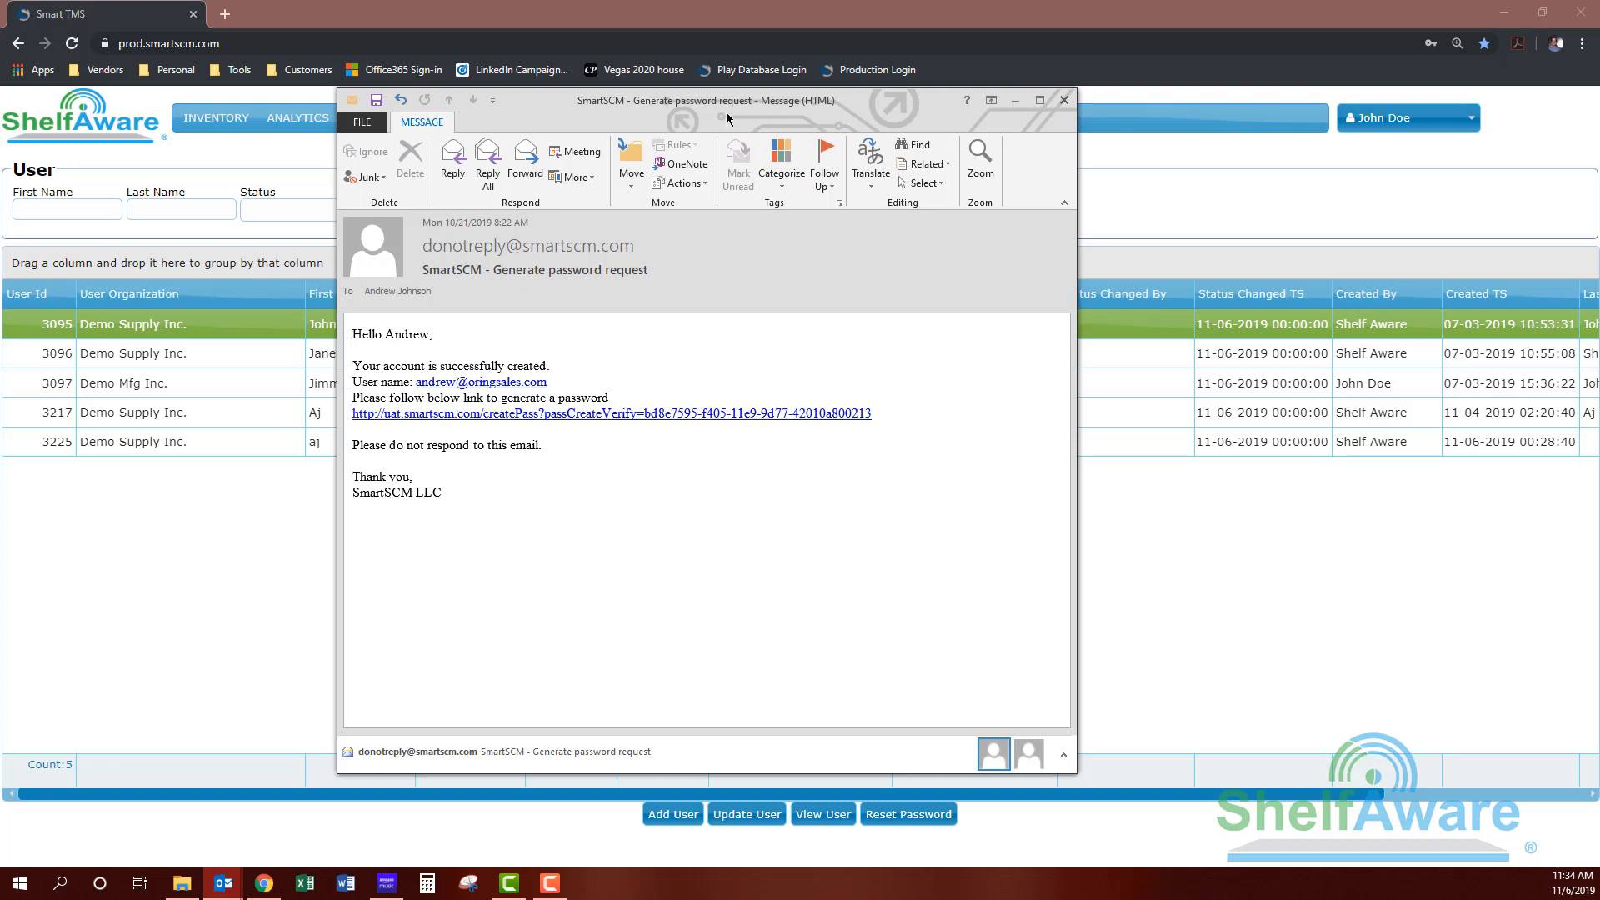
drag(725, 112, 0, 137)
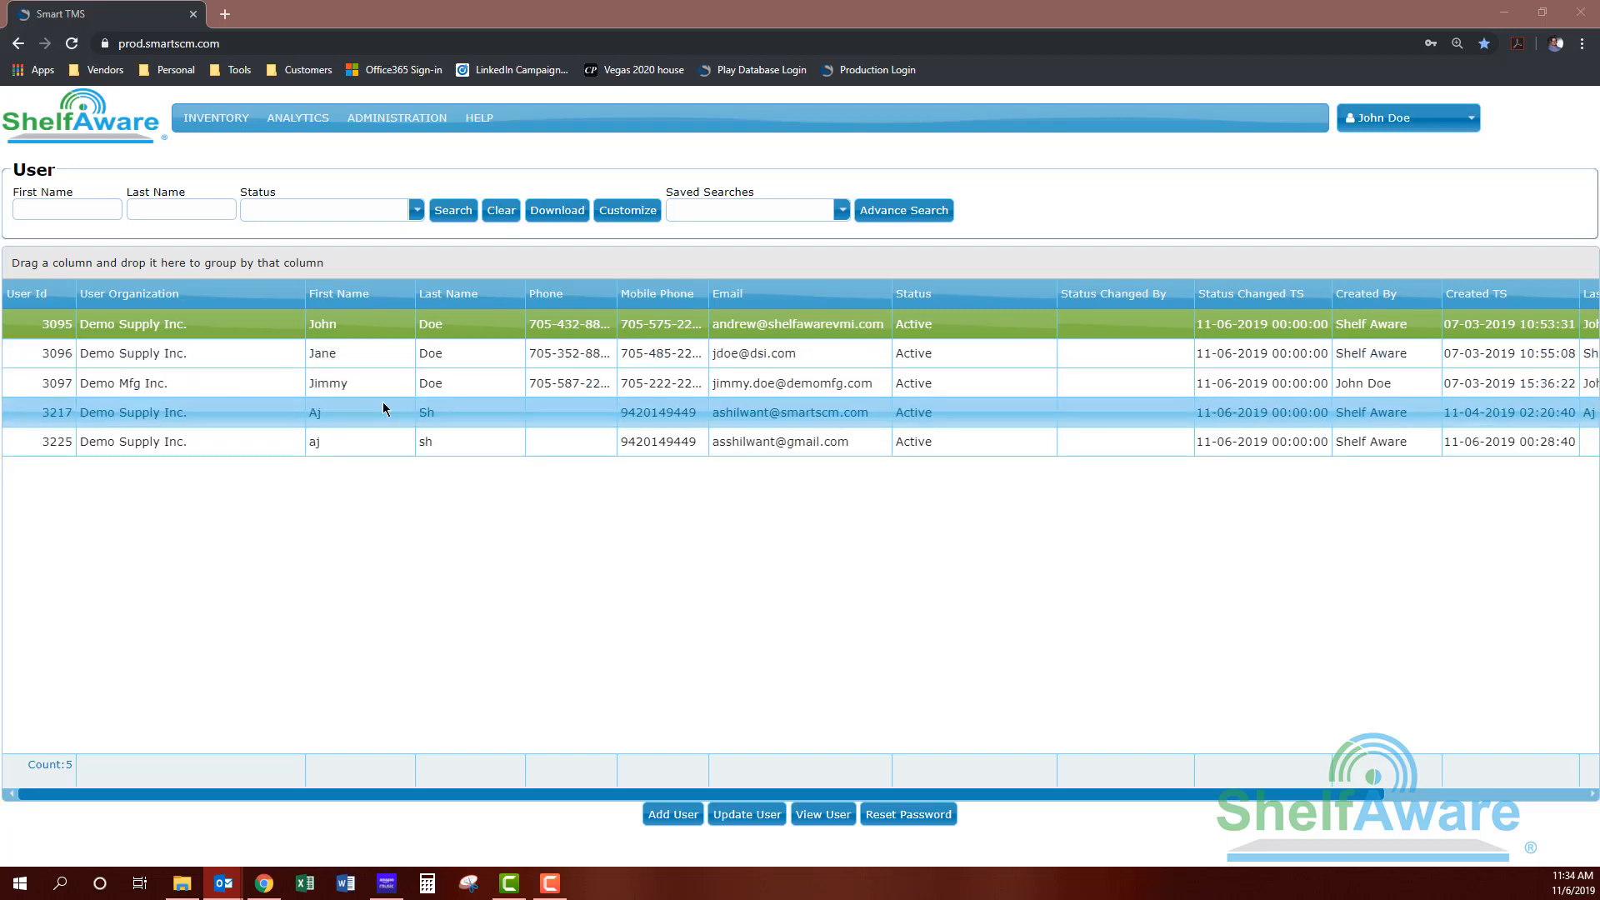
click(358, 323)
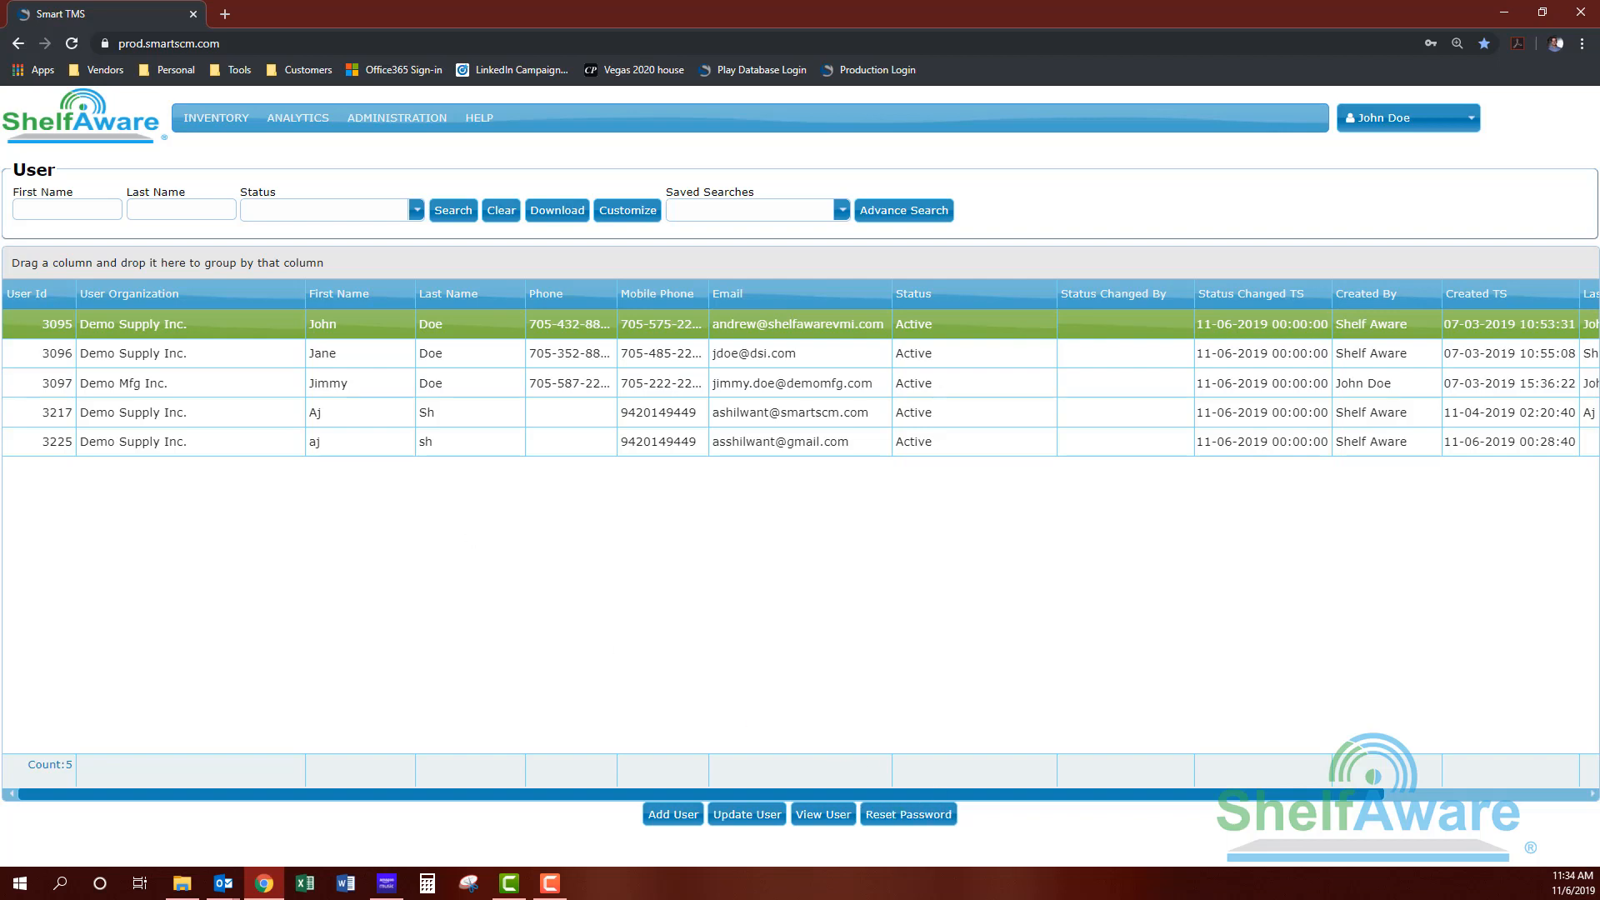
drag(0, 138, 573, 127)
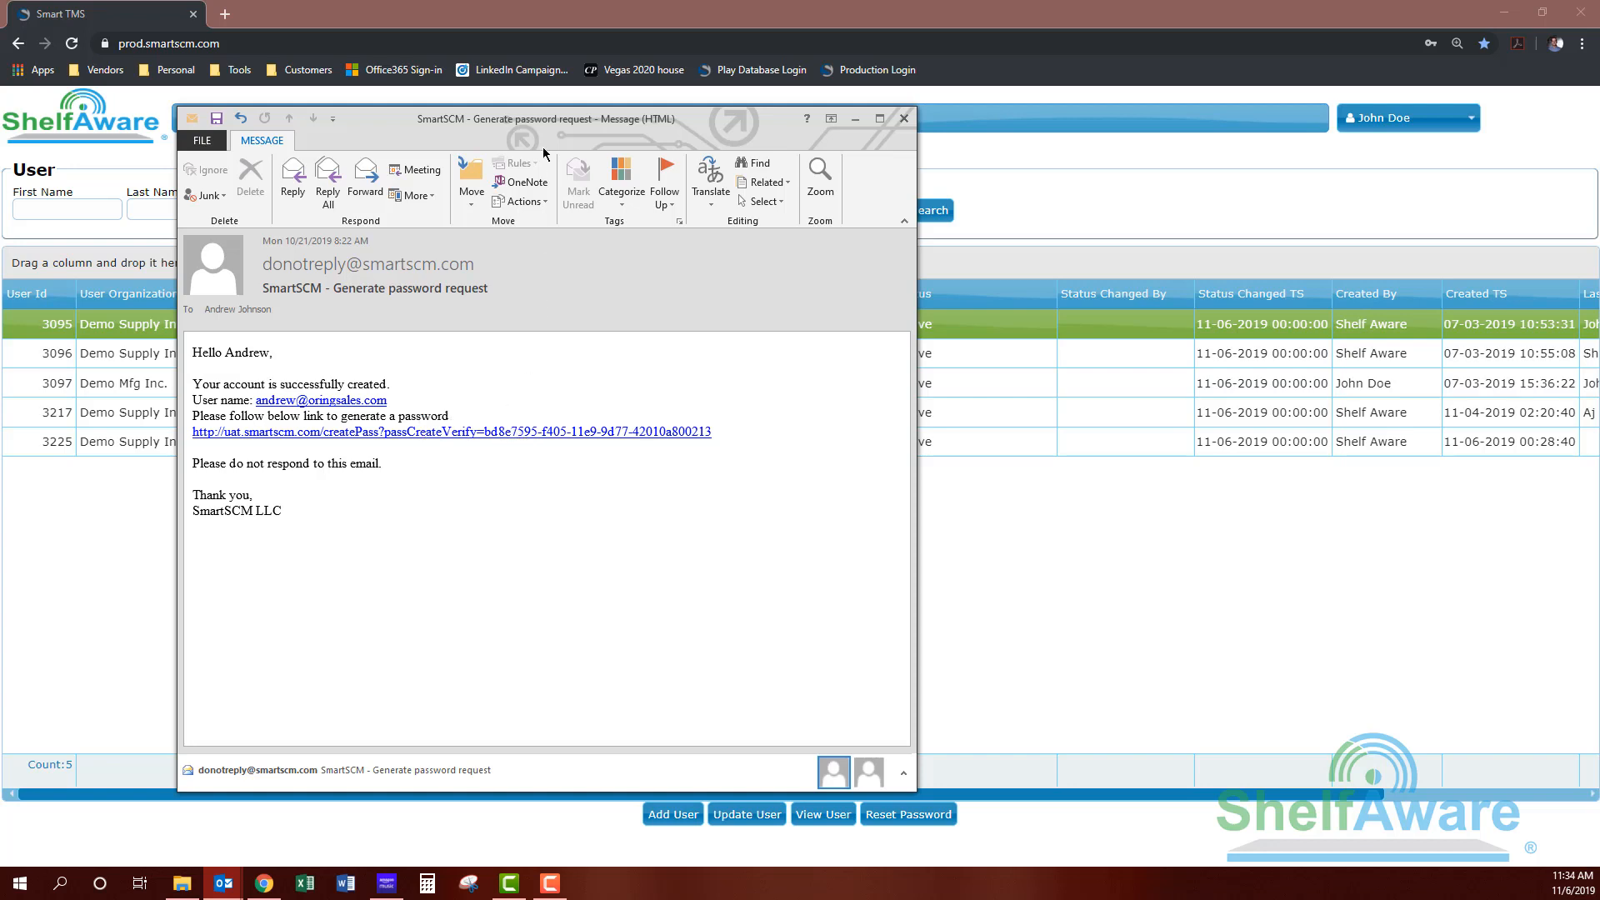
drag(498, 122, 0, 125)
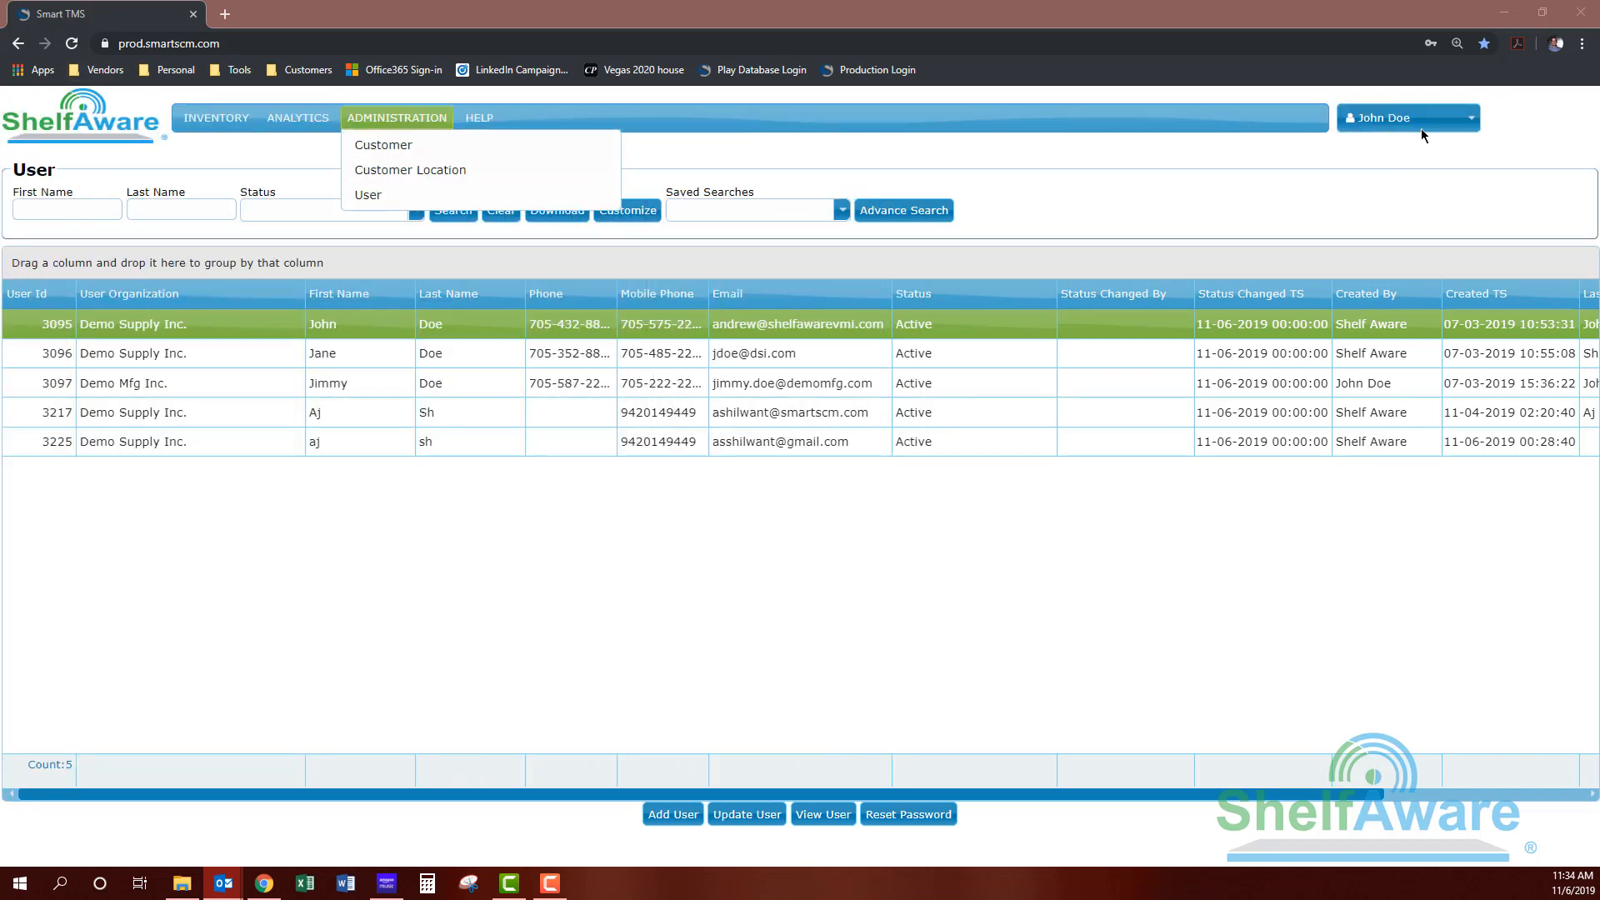
Step: Choose Log Out from the user name dropdown to return to the login page
mouse_move(1422, 125)
click(1434, 169)
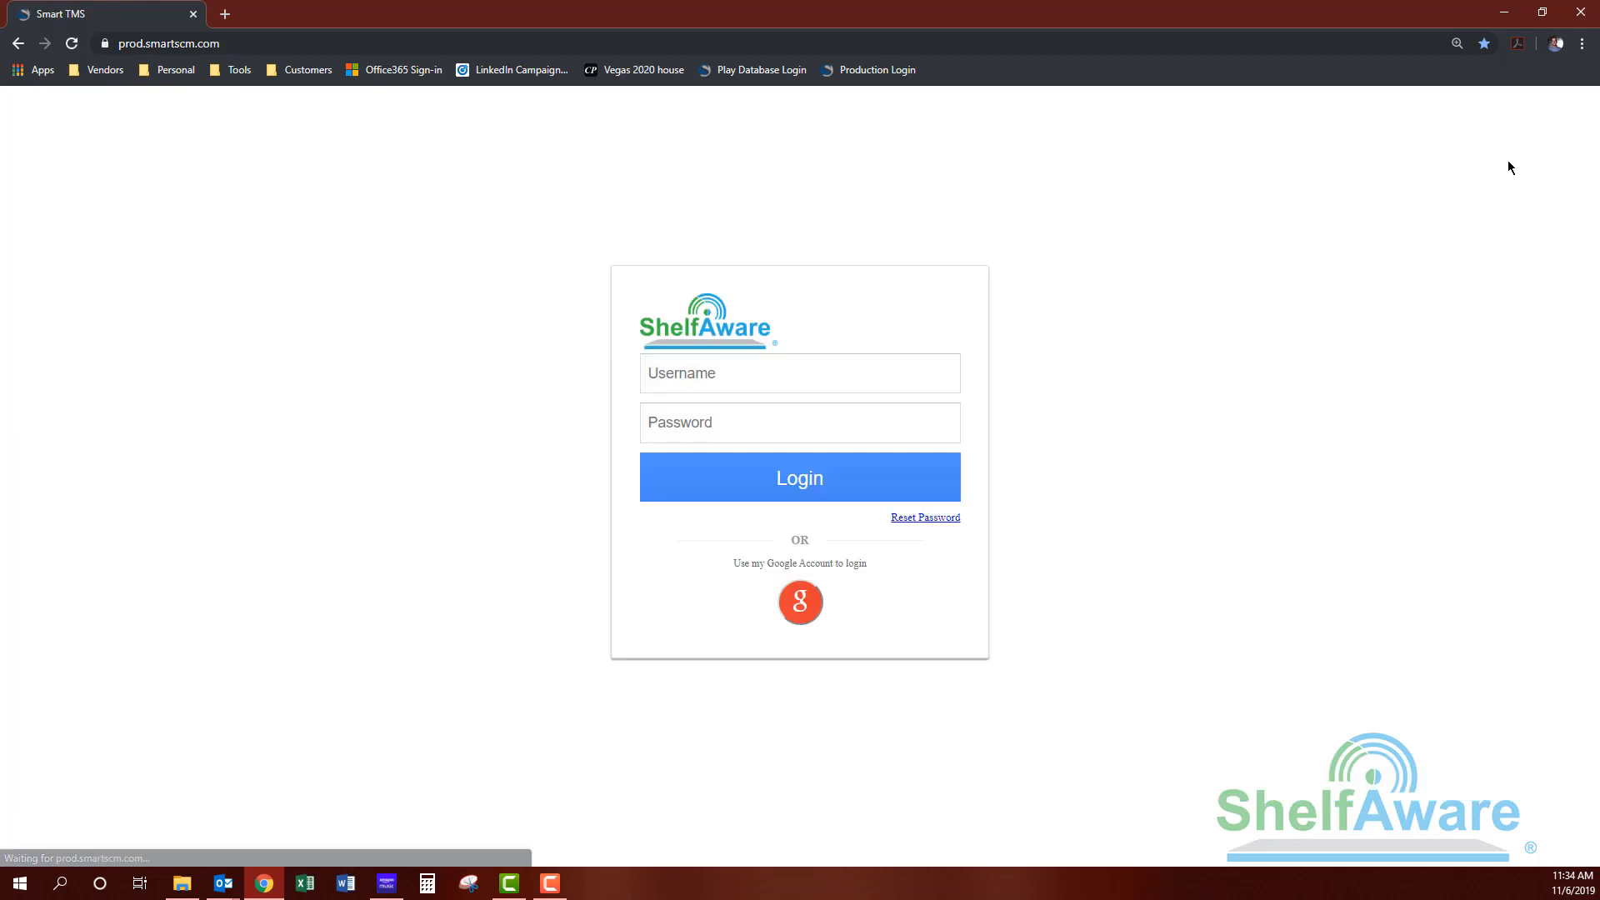